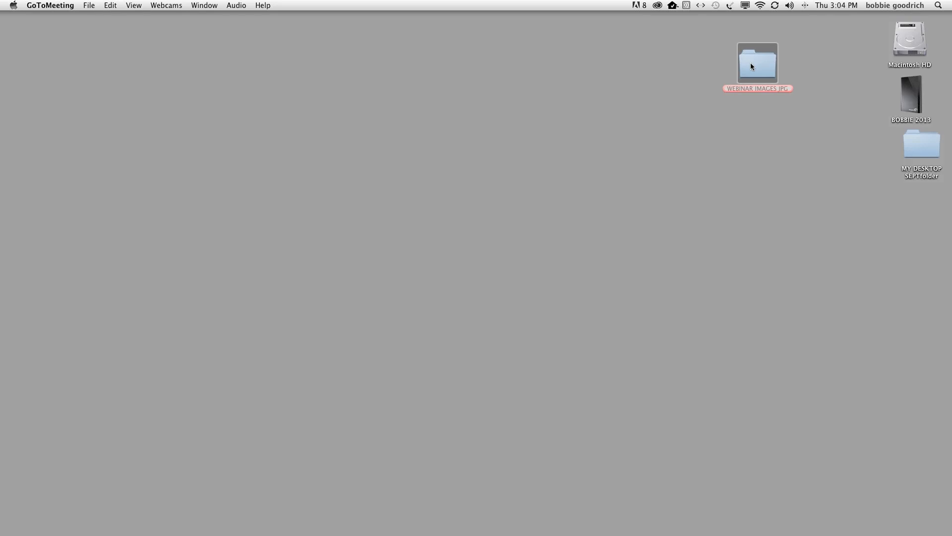
- Browse the WEBINAR IMAGES JPG folder in Adobe Bridge and open RAW.psd from RAW FLAMENCOfolder in Photoshop
{"action": "left_click", "coordinate": [762, 68]}
{"action": "left_click_drag", "start_coordinate": [549, 425], "coordinate": [643, 523]}
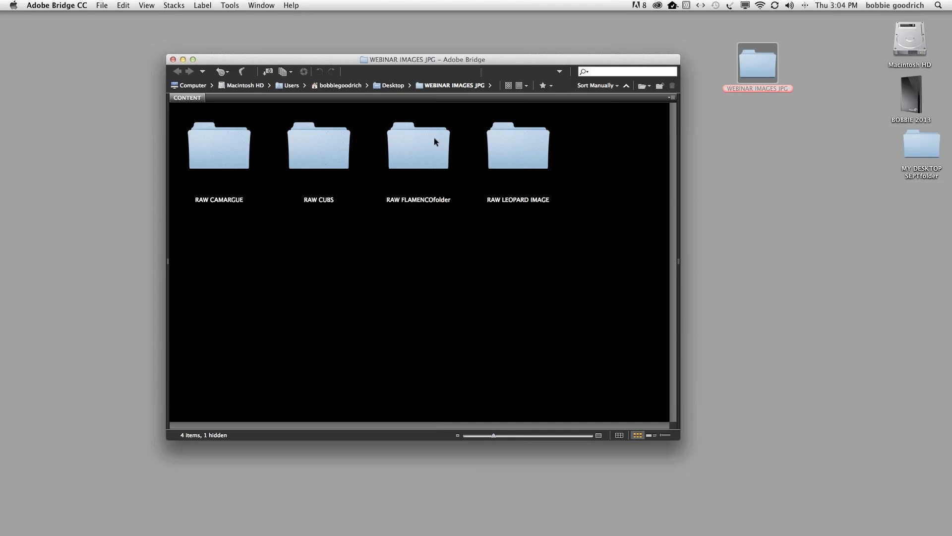
{"action": "double_click", "coordinate": [207, 135]}
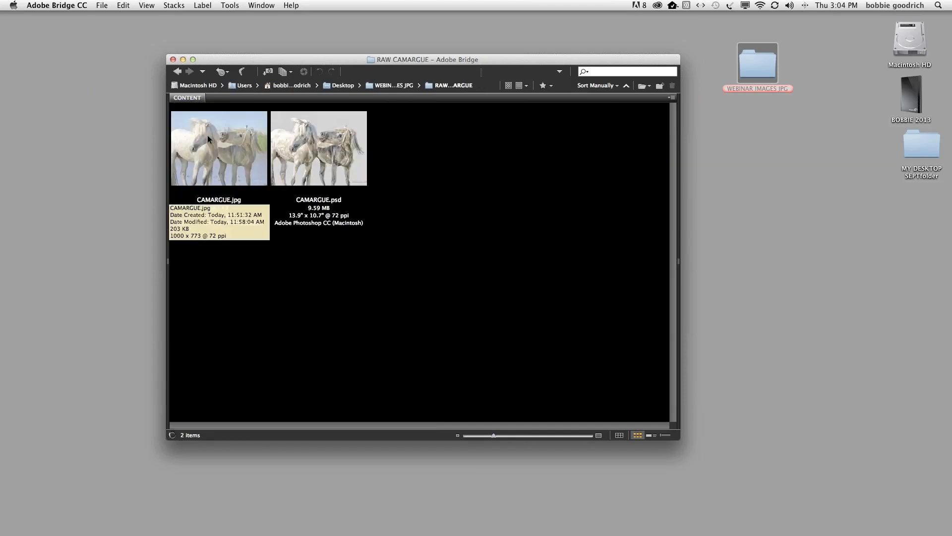
{"action": "left_click", "coordinate": [177, 72]}
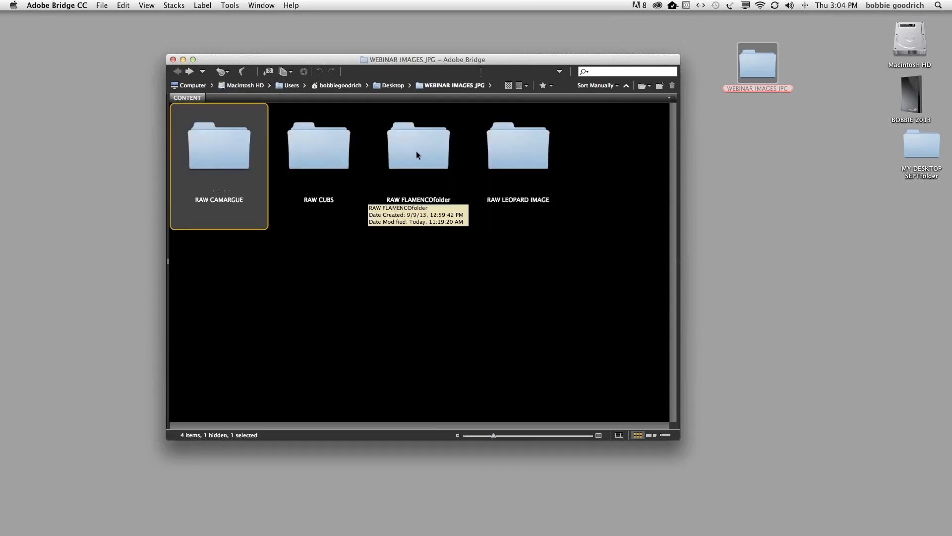
{"action": "double_click", "coordinate": [415, 151]}
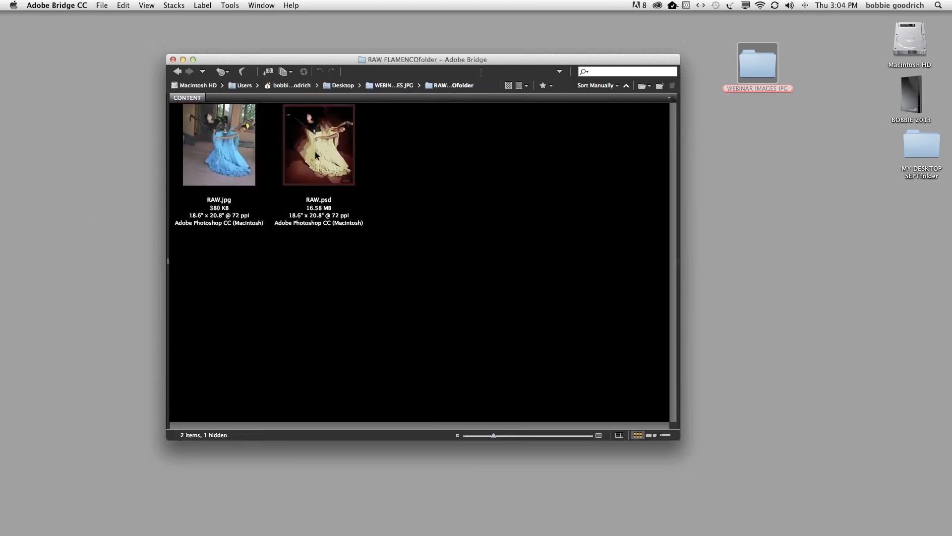
{"action": "double_click", "coordinate": [317, 152]}
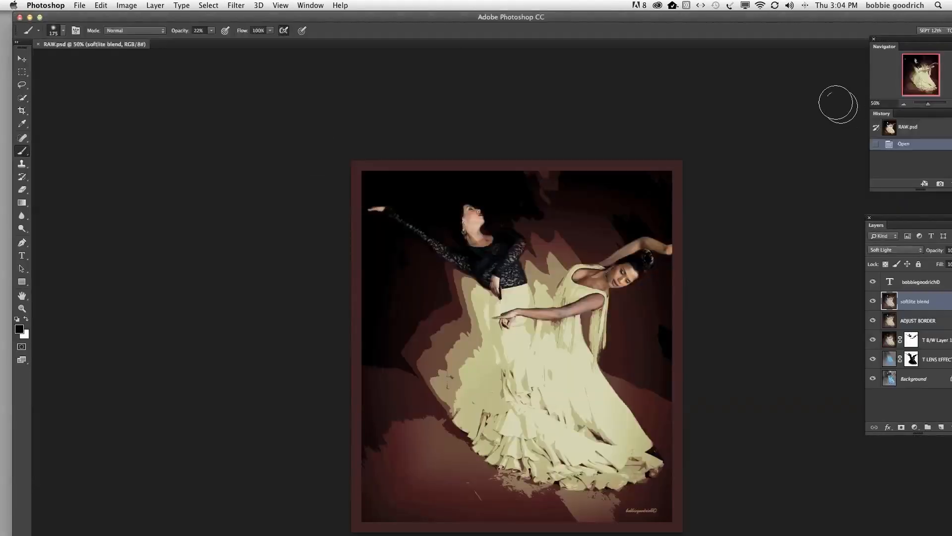
- Switch the display to full screen mode with the menu bar
{"action": "left_click", "coordinate": [281, 6]}
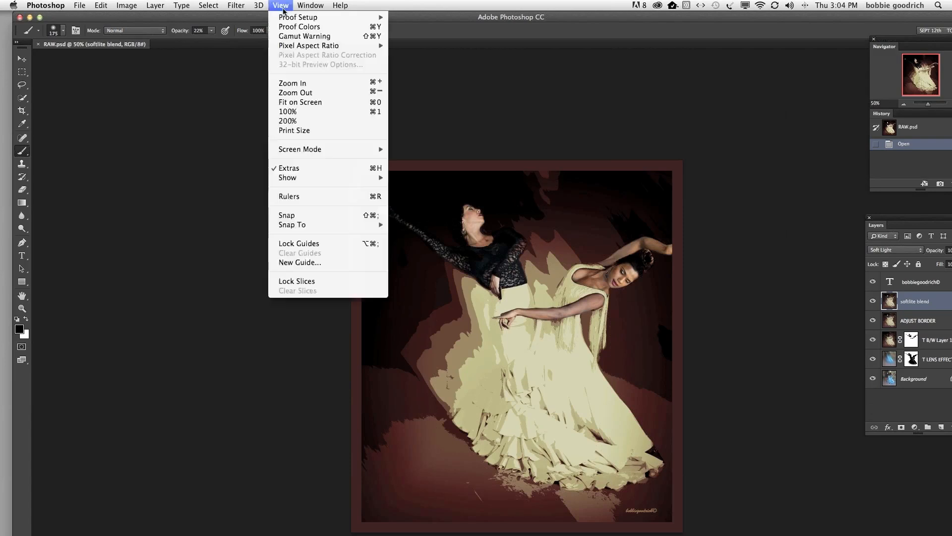
{"action": "mouse_move", "coordinate": [293, 149]}
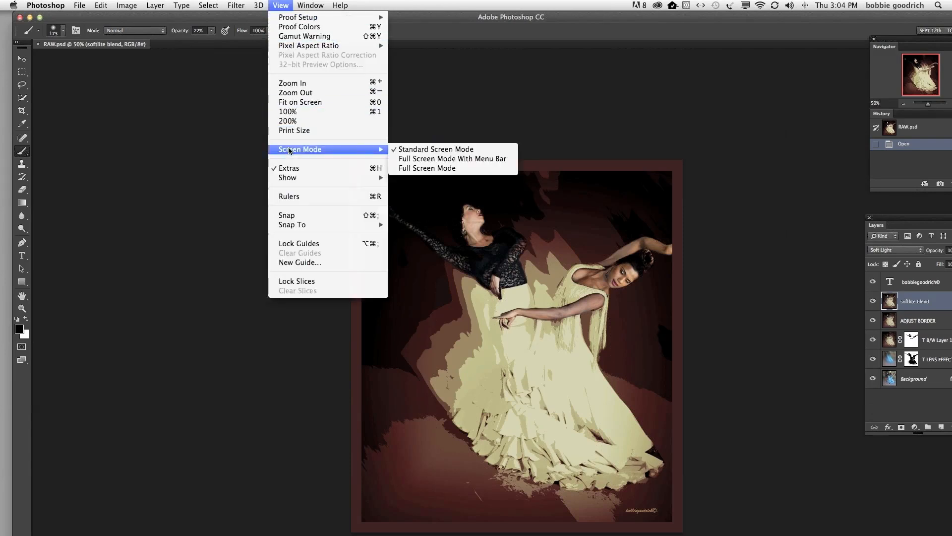
{"action": "left_click", "coordinate": [427, 159]}
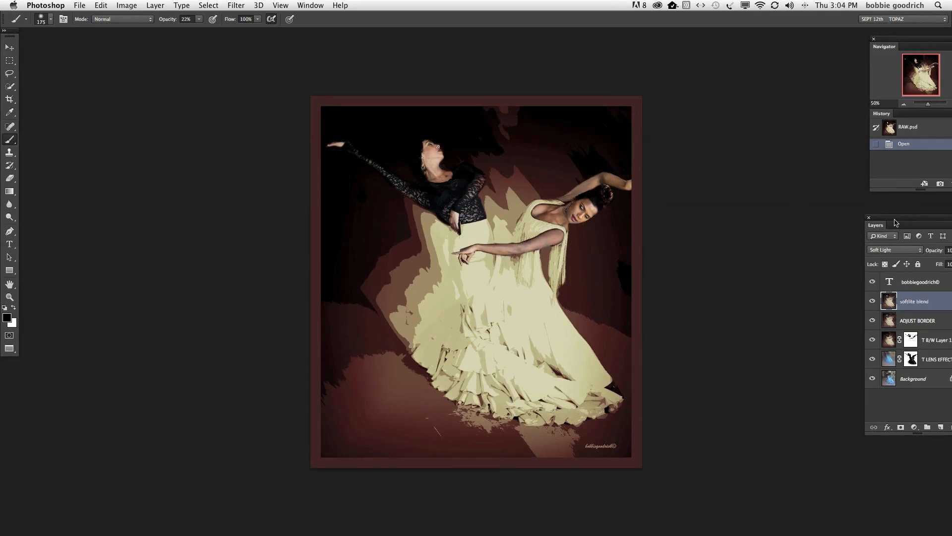
- Hide every layer above Background and place the Layers panel closer to the image
{"action": "left_click_drag", "start_coordinate": [898, 223], "coordinate": [810, 217]}
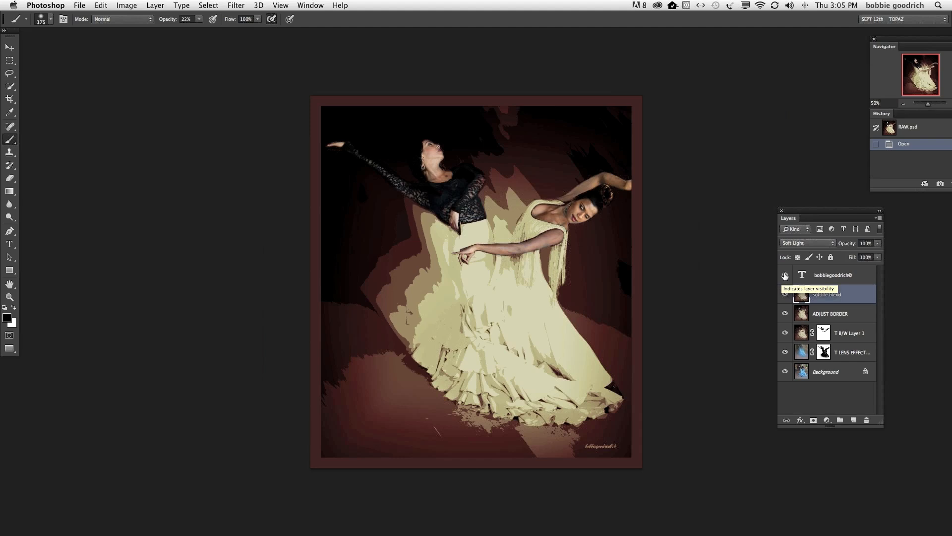
{"action": "left_click_drag", "start_coordinate": [785, 276], "coordinate": [784, 352]}
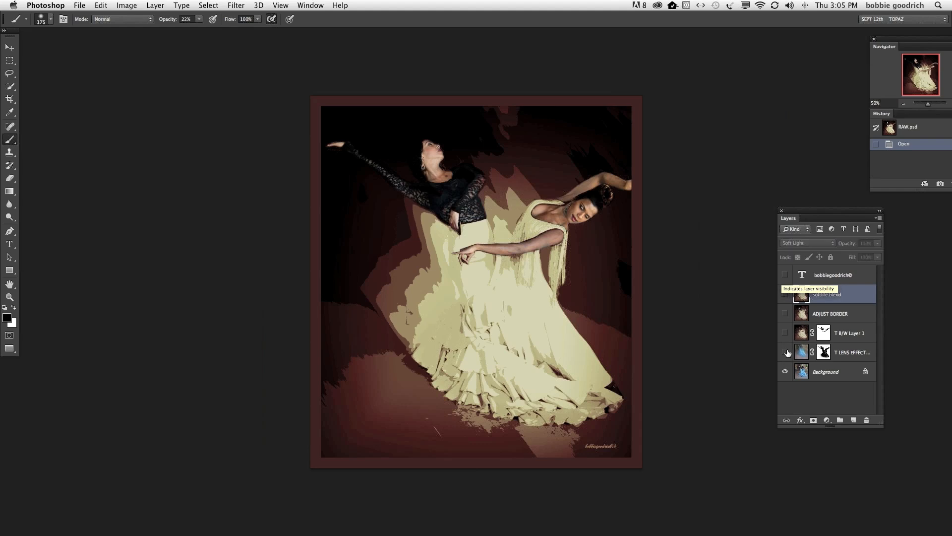
{"action": "left_click_drag", "start_coordinate": [813, 214], "coordinate": [753, 179]}
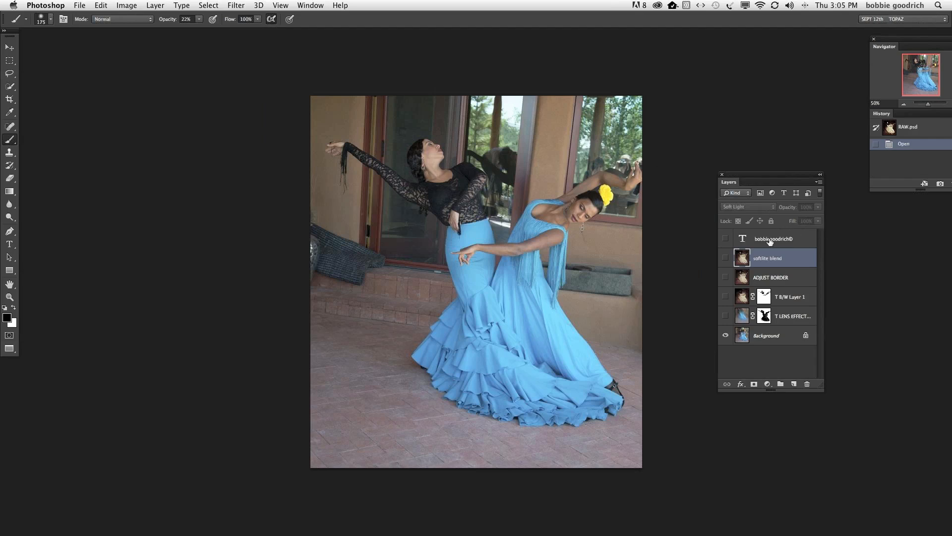
- Delete the T LENS EFFECT layer and restore the Background layer that was deleted along with it
{"action": "left_click", "coordinate": [795, 316]}
{"action": "key", "text": "Delete"}
{"action": "key", "text": "Delete"}
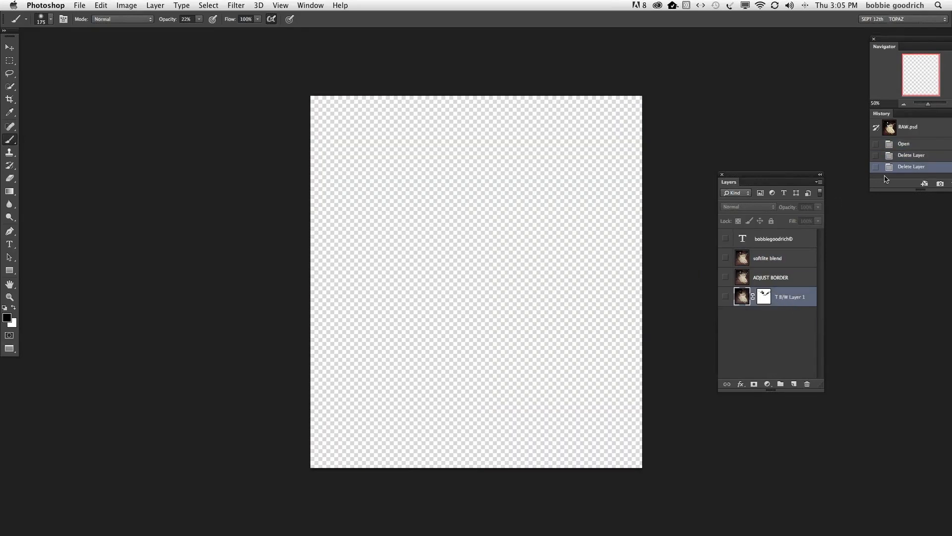
{"action": "left_click", "coordinate": [888, 155]}
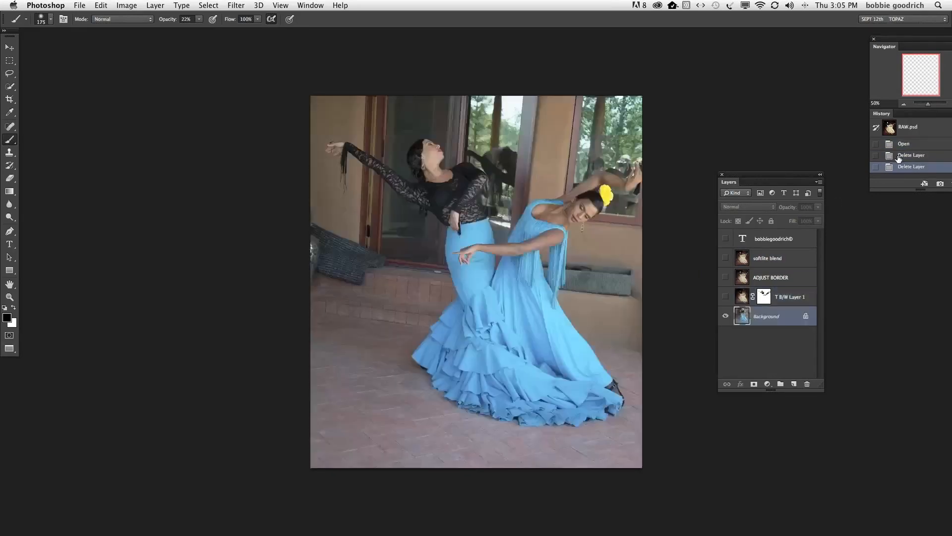
- Delete the T B/W Layer 1, ADJUST BORDER, softlite blend and signature text layers, leaving only Background
{"action": "left_click", "coordinate": [748, 297]}
{"action": "key", "text": "Delete"}
{"action": "left_click", "coordinate": [751, 279]}
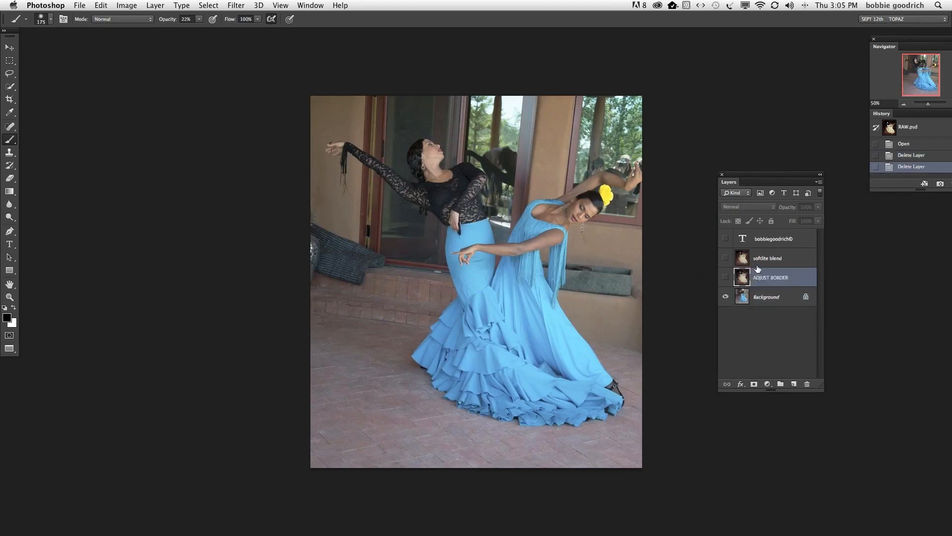
{"action": "key", "text": "Delete"}
{"action": "left_click", "coordinate": [757, 259]}
{"action": "key", "text": "Delete"}
{"action": "left_click", "coordinate": [762, 240]}
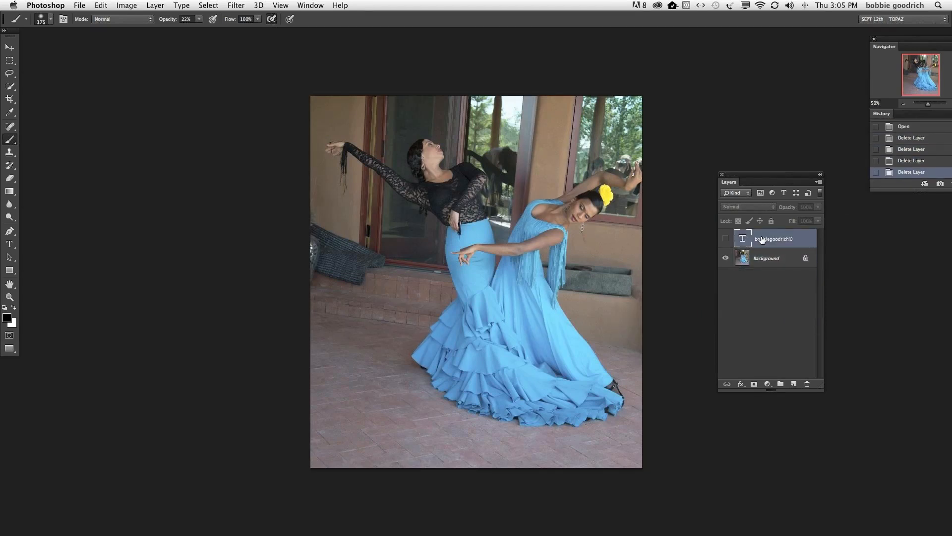
{"action": "key", "text": "Delete"}
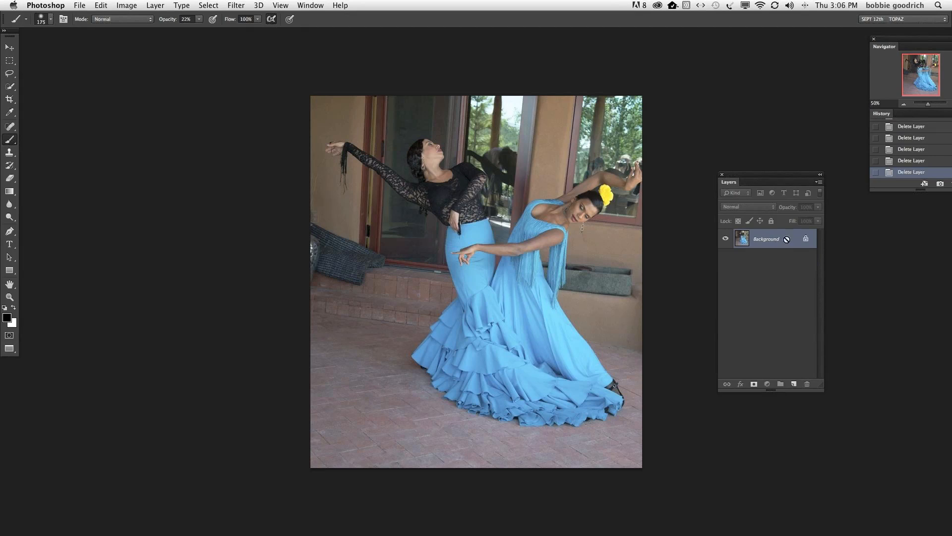
- Duplicate the Background layer, open the copy in Topaz Lens Effects and reset all adjustments
{"action": "key", "text": "super+j"}
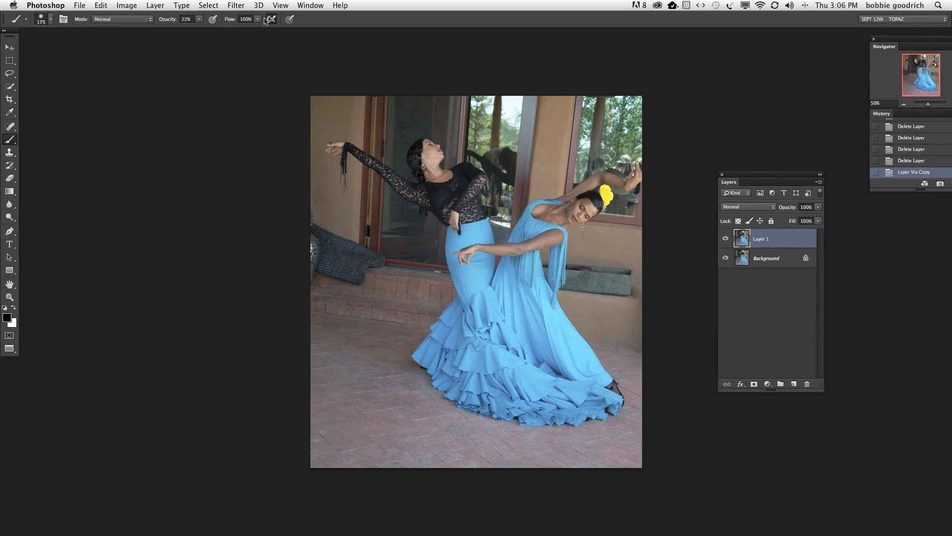
{"action": "left_click", "coordinate": [236, 6]}
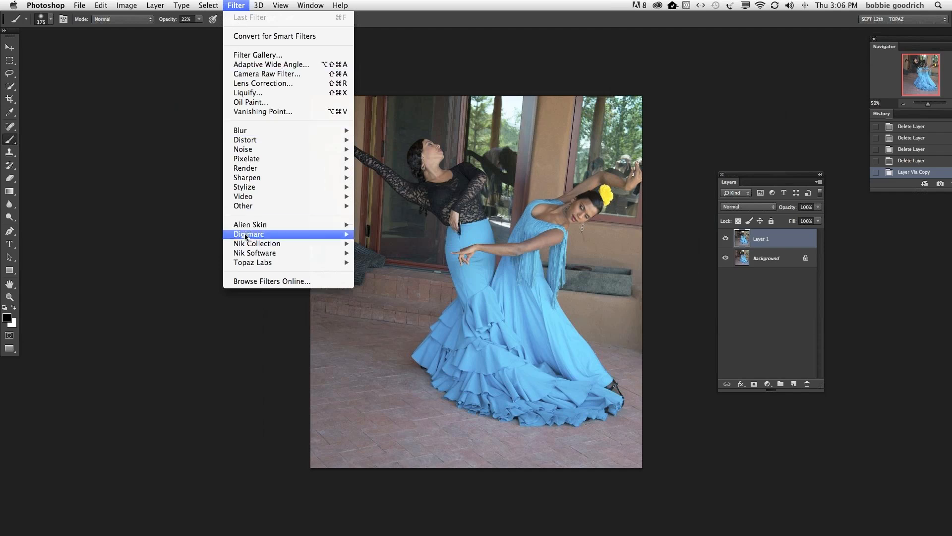
{"action": "mouse_move", "coordinate": [251, 263]}
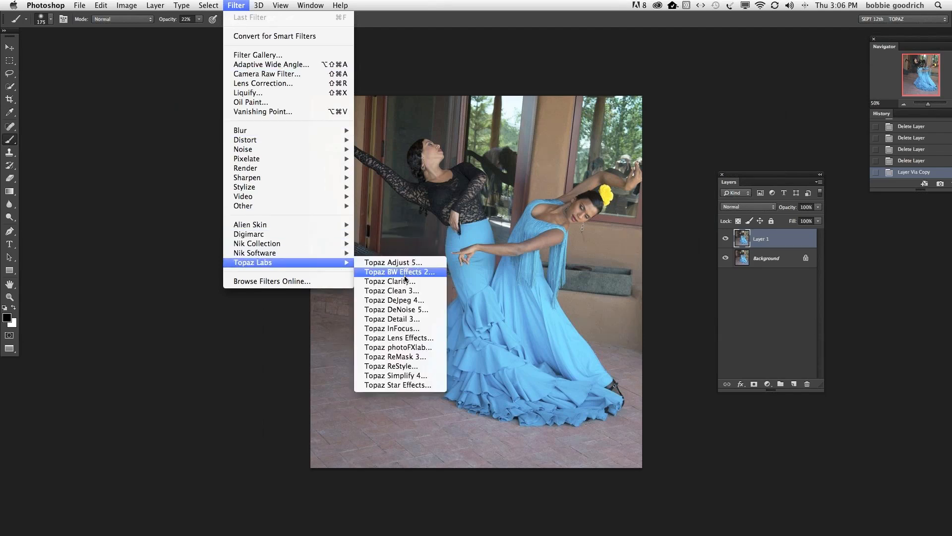
{"action": "left_click", "coordinate": [409, 338]}
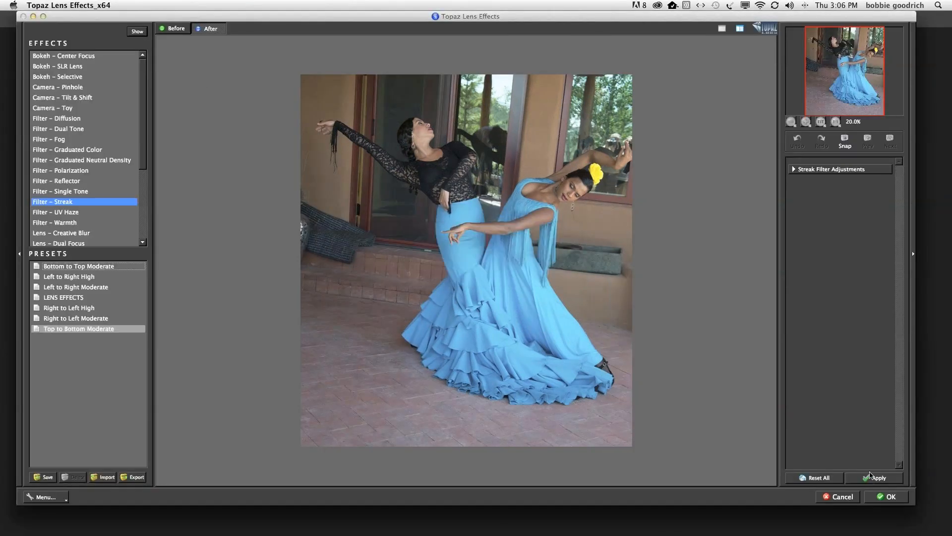
{"action": "left_click", "coordinate": [821, 477]}
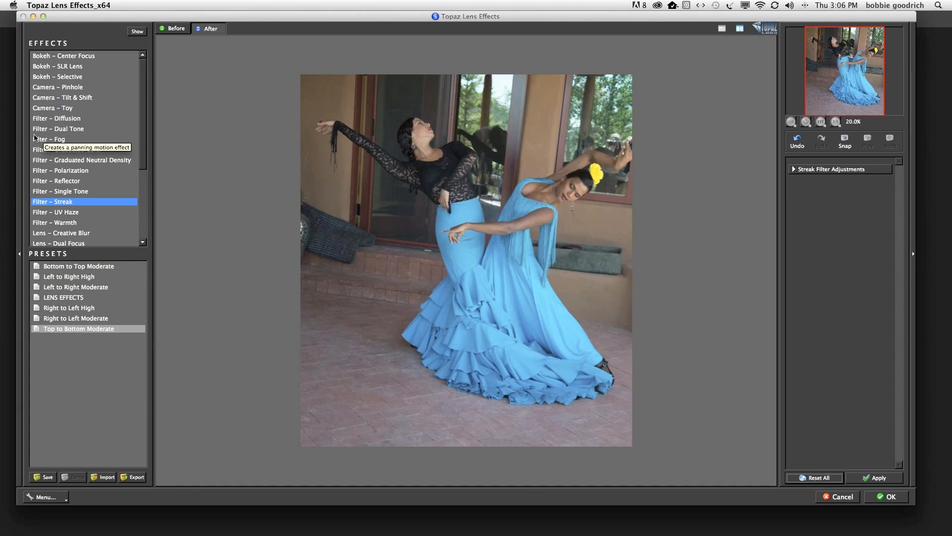
- Apply the Streak filter's Bottom to Top Moderate preset with Motion Amount 50.00 and Motion Angle 140.10
{"action": "left_click", "coordinate": [68, 202]}
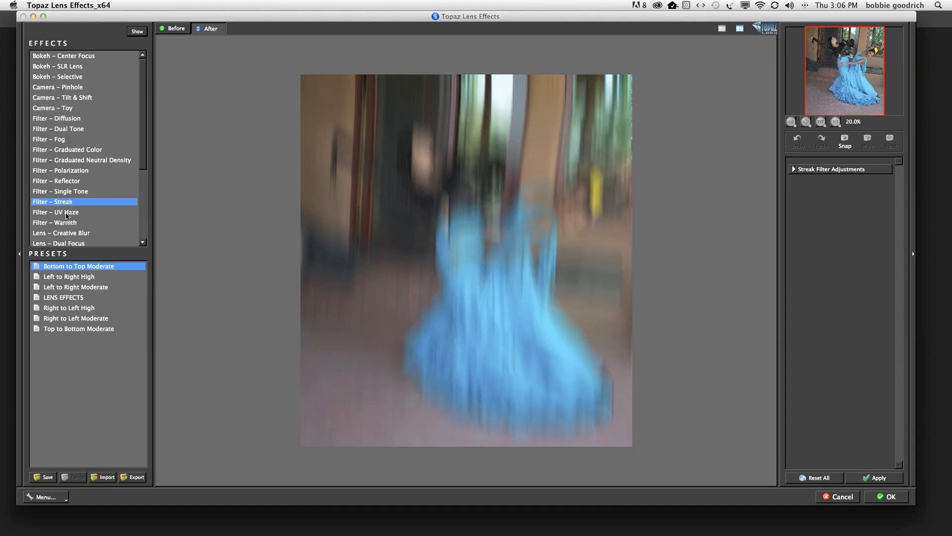
{"action": "left_click", "coordinate": [72, 267]}
{"action": "left_click", "coordinate": [793, 170]}
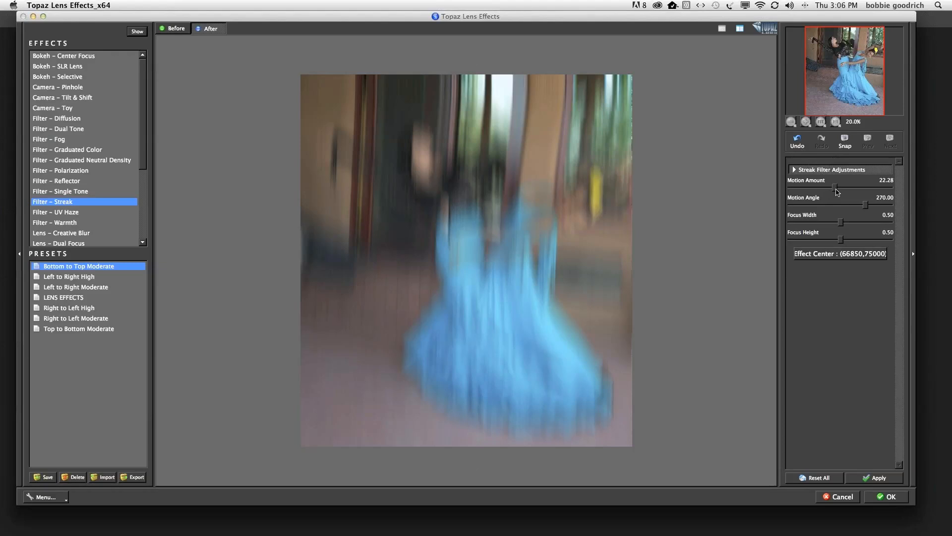
{"action": "left_click_drag", "start_coordinate": [835, 190], "coordinate": [893, 190]}
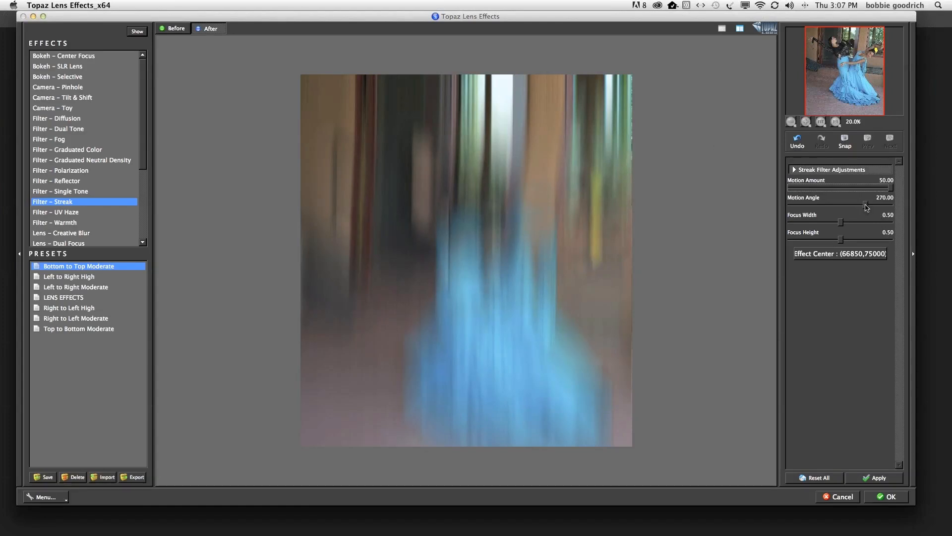
{"action": "left_click_drag", "start_coordinate": [866, 207], "coordinate": [831, 208]}
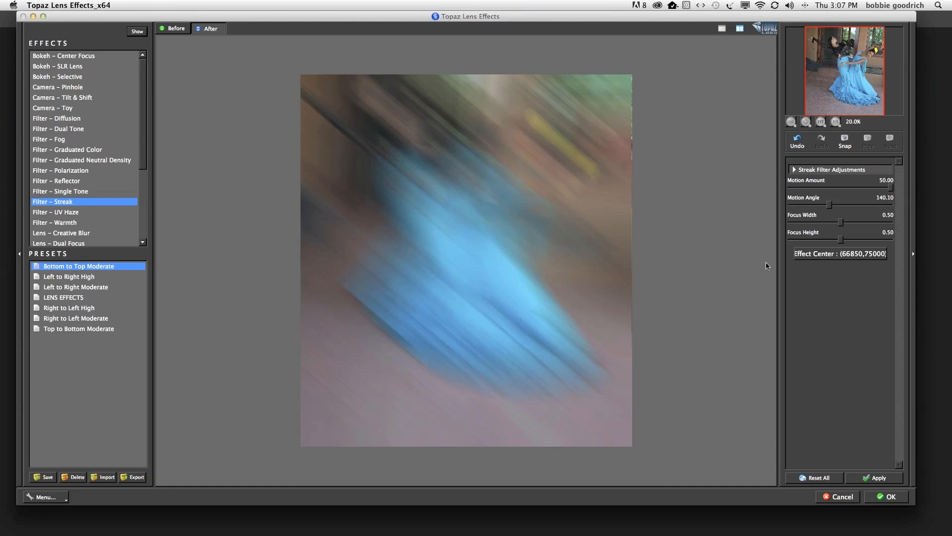
{"action": "left_click", "coordinate": [891, 497]}
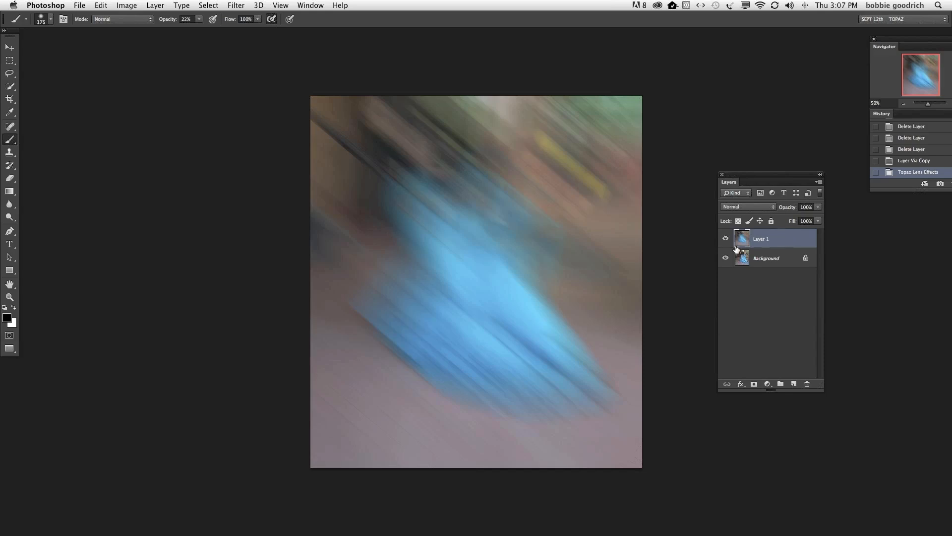
- Add a layer mask to Layer 1 and brush black at 22% opacity around the left dancer's waist
{"action": "left_click", "coordinate": [755, 385]}
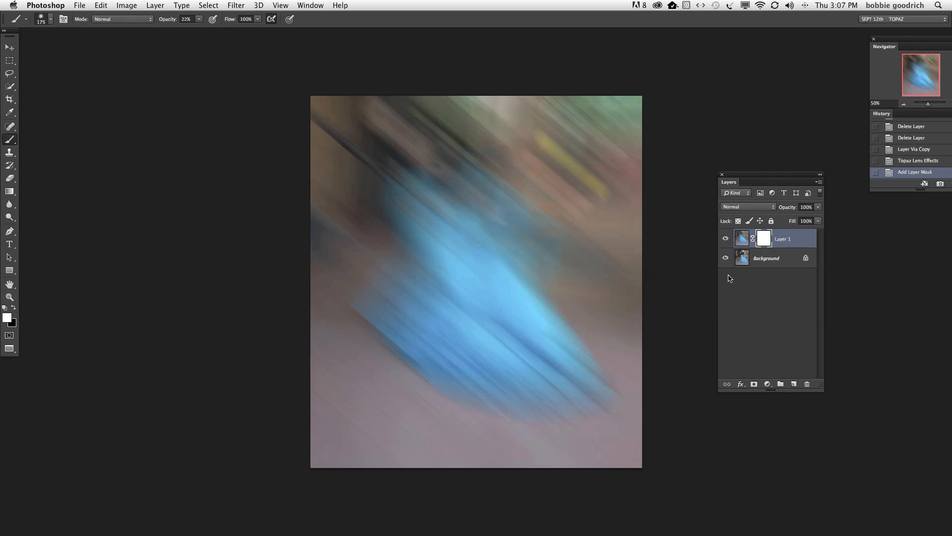
{"action": "left_click", "coordinate": [13, 309]}
{"action": "left_click_drag", "start_coordinate": [503, 192], "coordinate": [501, 202]}
{"action": "left_click", "coordinate": [492, 242]}
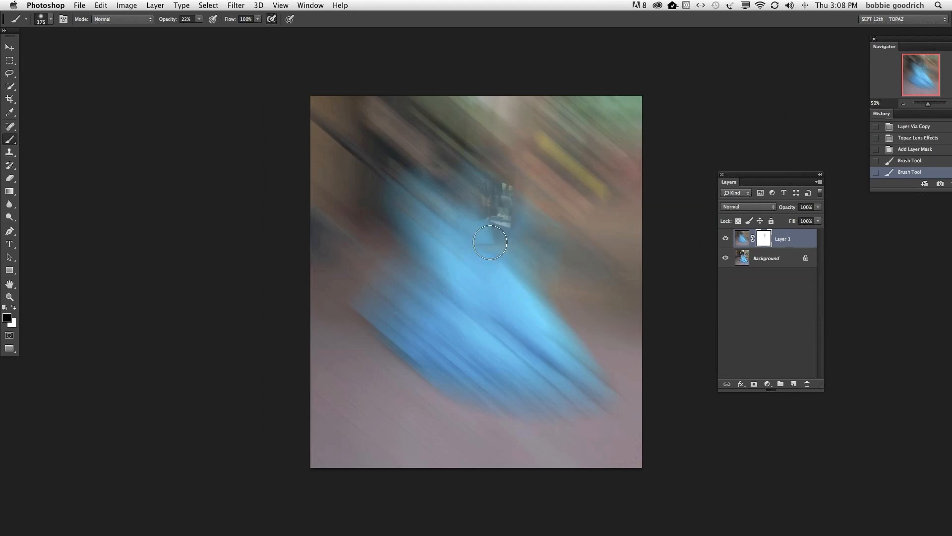
{"action": "left_click_drag", "start_coordinate": [425, 202], "coordinate": [437, 208]}
{"action": "left_click", "coordinate": [463, 243]}
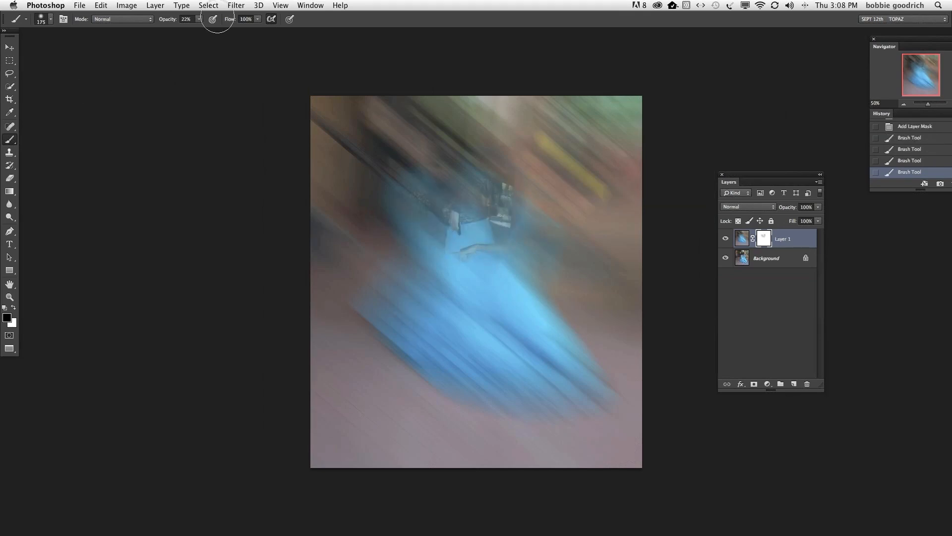
- Raise the brush opacity to 100% and paint the mask to reveal both blue dresses and the right dancer
{"action": "left_click", "coordinate": [198, 20]}
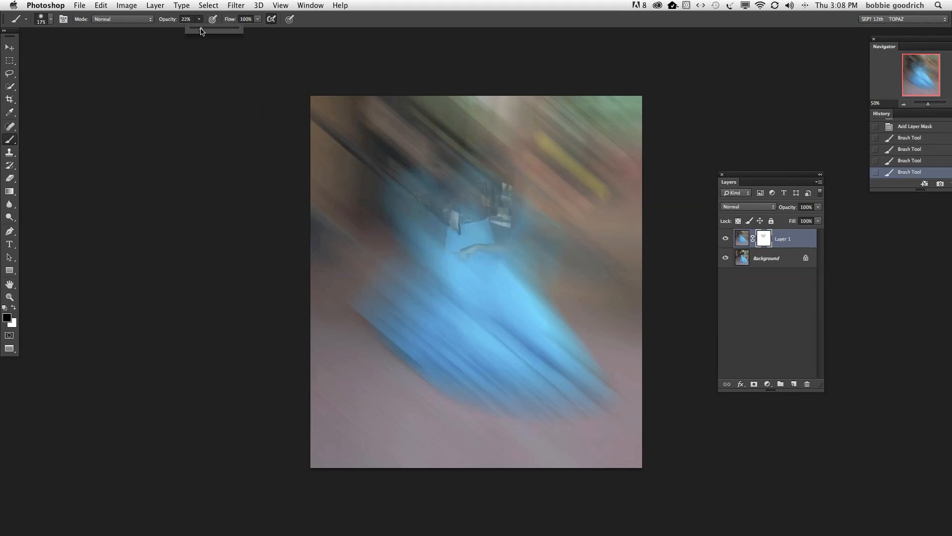
{"action": "left_click_drag", "start_coordinate": [201, 31], "coordinate": [258, 33]}
{"action": "mouse_move", "coordinate": [425, 276]}
{"action": "left_mouse_down"}
{"action": "mouse_move", "coordinate": [460, 310]}
{"action": "mouse_move", "coordinate": [495, 321]}
{"action": "mouse_move", "coordinate": [447, 262]}
{"action": "mouse_move", "coordinate": [504, 301]}
{"action": "mouse_move", "coordinate": [503, 292]}
{"action": "mouse_move", "coordinate": [524, 333]}
{"action": "mouse_move", "coordinate": [505, 296]}
{"action": "mouse_move", "coordinate": [521, 320]}
{"action": "mouse_move", "coordinate": [545, 236]}
{"action": "mouse_move", "coordinate": [511, 300]}
{"action": "mouse_move", "coordinate": [525, 259]}
{"action": "mouse_move", "coordinate": [559, 219]}
{"action": "mouse_move", "coordinate": [600, 202]}
{"action": "mouse_move", "coordinate": [529, 240]}
{"action": "mouse_move", "coordinate": [571, 411]}
{"action": "mouse_move", "coordinate": [548, 331]}
{"action": "mouse_move", "coordinate": [606, 407]}
{"action": "mouse_move", "coordinate": [517, 387]}
{"action": "mouse_move", "coordinate": [469, 355]}
{"action": "mouse_move", "coordinate": [522, 386]}
{"action": "mouse_move", "coordinate": [467, 366]}
{"action": "mouse_move", "coordinate": [461, 306]}
{"action": "mouse_move", "coordinate": [467, 360]}
{"action": "mouse_move", "coordinate": [482, 388]}
{"action": "mouse_move", "coordinate": [475, 386]}
{"action": "mouse_move", "coordinate": [498, 392]}
{"action": "mouse_move", "coordinate": [474, 253]}
{"action": "mouse_move", "coordinate": [516, 267]}
{"action": "left_mouse_up"}
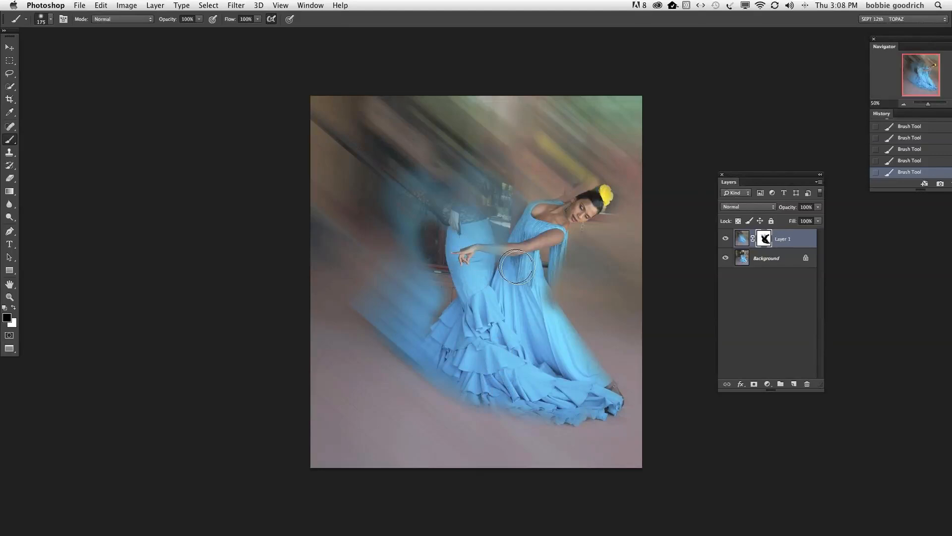
- Reduce the brush to 70, then 50, and mask in the left dancer's upper body and the right dancer's raised hand
{"action": "scroll", "coordinate": [523, 270], "scroll_direction": "down", "scroll_amount": 3}
{"action": "key", "text": "bracketleft"}
{"action": "key", "text": "bracketleft"}
{"action": "key", "text": "bracketleft"}
{"action": "key", "text": "bracketleft"}
{"action": "key", "text": "bracketleft"}
{"action": "key", "text": "bracketleft"}
{"action": "mouse_move", "coordinate": [471, 137]}
{"action": "left_mouse_down"}
{"action": "mouse_move", "coordinate": [460, 157]}
{"action": "mouse_move", "coordinate": [461, 133]}
{"action": "mouse_move", "coordinate": [474, 151]}
{"action": "mouse_move", "coordinate": [459, 95]}
{"action": "mouse_move", "coordinate": [466, 120]}
{"action": "mouse_move", "coordinate": [434, 101]}
{"action": "mouse_move", "coordinate": [454, 126]}
{"action": "mouse_move", "coordinate": [423, 89]}
{"action": "mouse_move", "coordinate": [442, 117]}
{"action": "mouse_move", "coordinate": [427, 85]}
{"action": "mouse_move", "coordinate": [413, 121]}
{"action": "mouse_move", "coordinate": [351, 78]}
{"action": "mouse_move", "coordinate": [417, 136]}
{"action": "mouse_move", "coordinate": [335, 82]}
{"action": "mouse_move", "coordinate": [411, 140]}
{"action": "mouse_move", "coordinate": [451, 138]}
{"action": "mouse_move", "coordinate": [431, 127]}
{"action": "mouse_move", "coordinate": [460, 185]}
{"action": "left_mouse_up"}
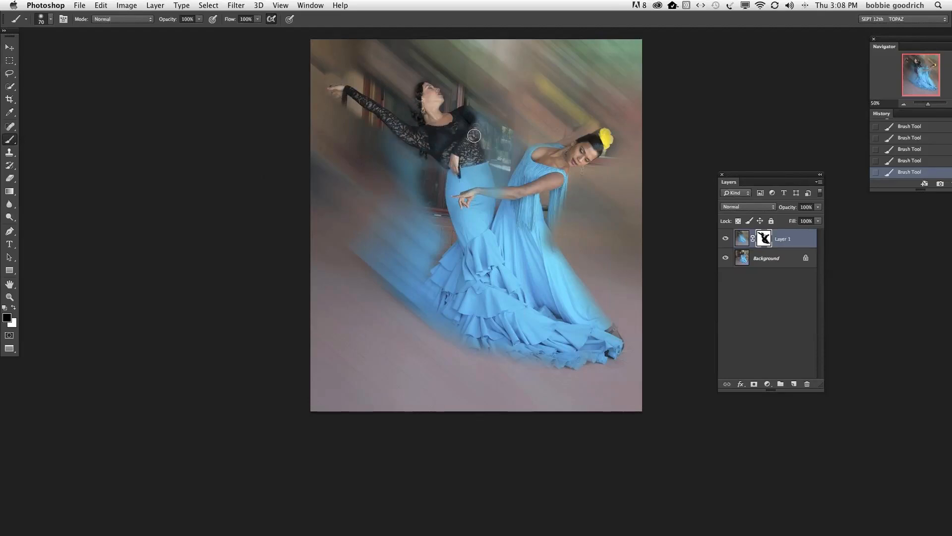
{"action": "mouse_move", "coordinate": [475, 135]}
{"action": "left_mouse_down"}
{"action": "mouse_move", "coordinate": [474, 120]}
{"action": "mouse_move", "coordinate": [479, 133]}
{"action": "left_mouse_up"}
{"action": "left_click_drag", "start_coordinate": [597, 124], "coordinate": [617, 112]}
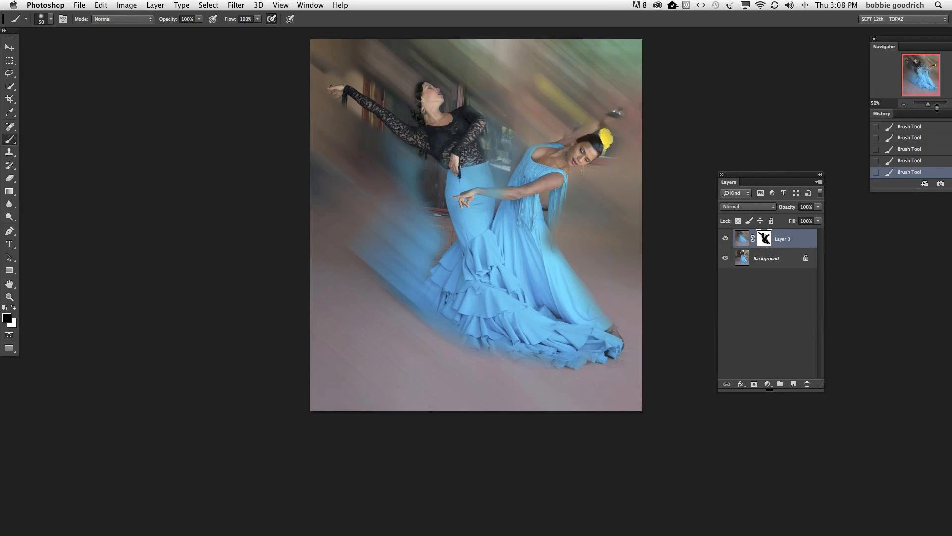
- Reduce the brush to 35 and paint the mask black to reveal the left dancer's dark hair
{"action": "left_click_drag", "start_coordinate": [928, 105], "coordinate": [930, 104]}
{"action": "scroll", "coordinate": [341, 129], "scroll_direction": "up", "scroll_amount": 10}
{"action": "scroll", "coordinate": [341, 129], "scroll_direction": "down", "scroll_amount": 8}
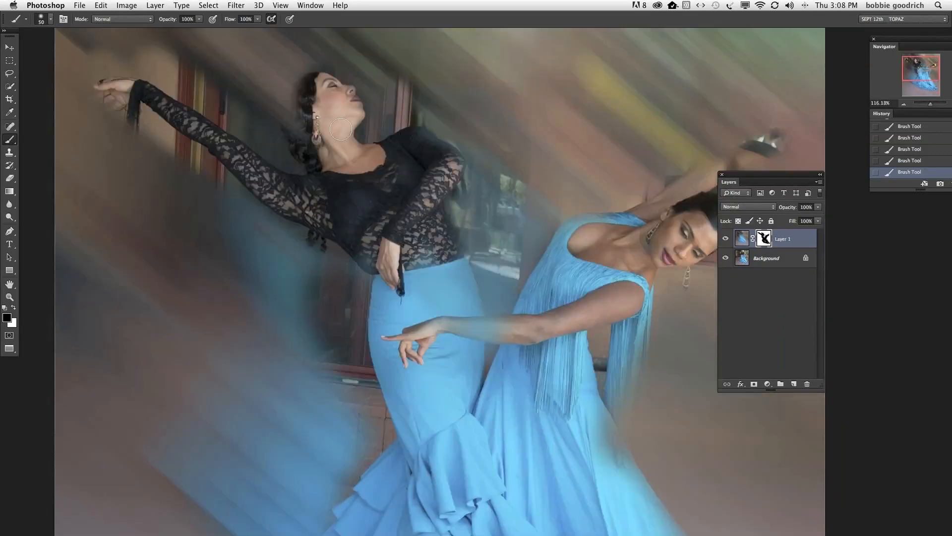
{"action": "scroll", "coordinate": [419, 142], "scroll_direction": "up", "scroll_amount": 2}
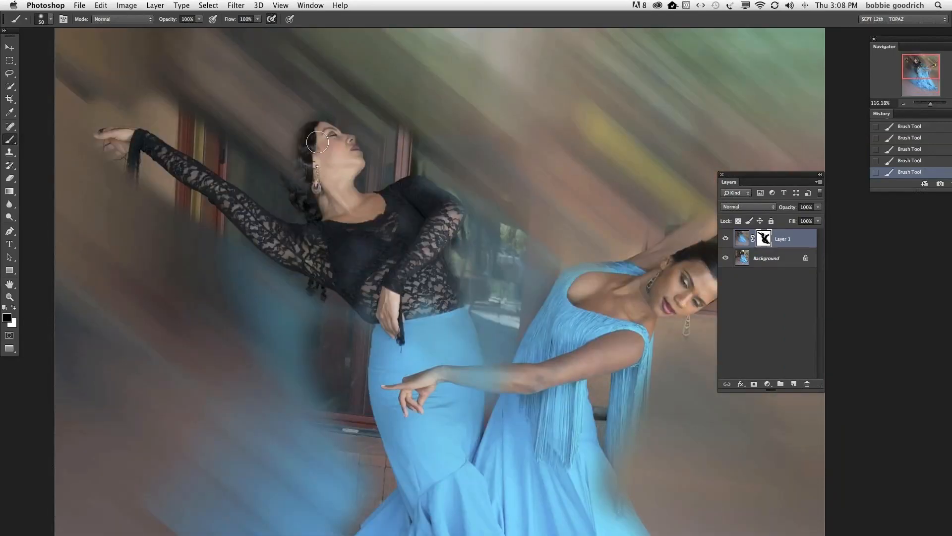
{"action": "scroll", "coordinate": [317, 143], "scroll_direction": "up", "scroll_amount": 2}
{"action": "key", "text": "bracketleft"}
{"action": "key", "text": "bracketleft"}
{"action": "key", "text": "bracketleft"}
{"action": "mouse_move", "coordinate": [312, 156]}
{"action": "left_mouse_down"}
{"action": "mouse_move", "coordinate": [295, 198]}
{"action": "mouse_move", "coordinate": [298, 162]}
{"action": "mouse_move", "coordinate": [289, 198]}
{"action": "left_mouse_up"}
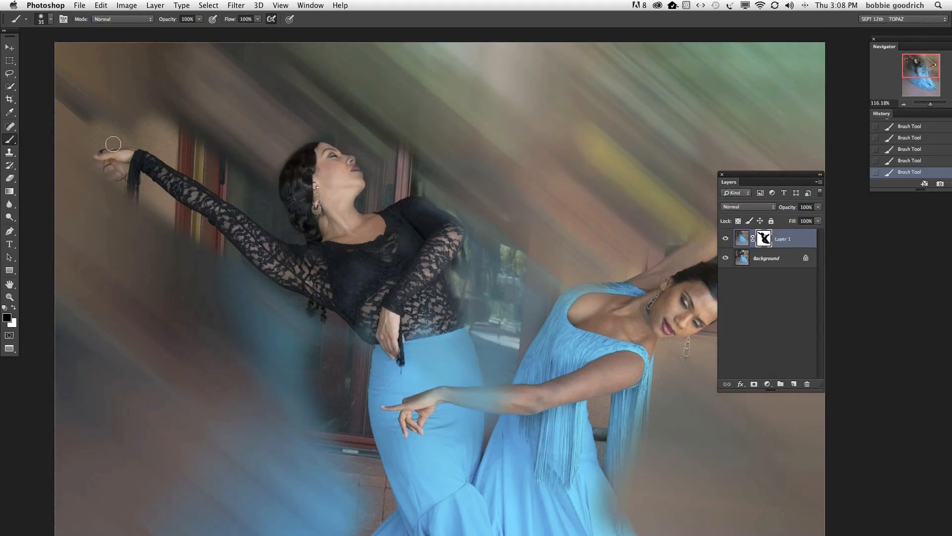
- Reduce the brush to 20 and mask in the left dancer's outstretched hand
{"action": "key", "text": "bracketleft"}
{"action": "key", "text": "bracketleft"}
{"action": "key", "text": "bracketleft"}
{"action": "left_click_drag", "start_coordinate": [117, 169], "coordinate": [87, 173]}
- Move the Layers panel off the image and mask in the right dancer's raised hand, arm and flower
{"action": "mouse_move", "coordinate": [761, 178]}
{"action": "left_mouse_down"}
{"action": "mouse_move", "coordinate": [933, 199]}
{"action": "mouse_move", "coordinate": [857, 40]}
{"action": "left_mouse_up"}
{"action": "mouse_move", "coordinate": [786, 258]}
{"action": "left_mouse_down"}
{"action": "mouse_move", "coordinate": [804, 251]}
{"action": "mouse_move", "coordinate": [791, 237]}
{"action": "mouse_move", "coordinate": [799, 257]}
{"action": "left_mouse_up"}
{"action": "left_click_drag", "start_coordinate": [822, 220], "coordinate": [817, 207]}
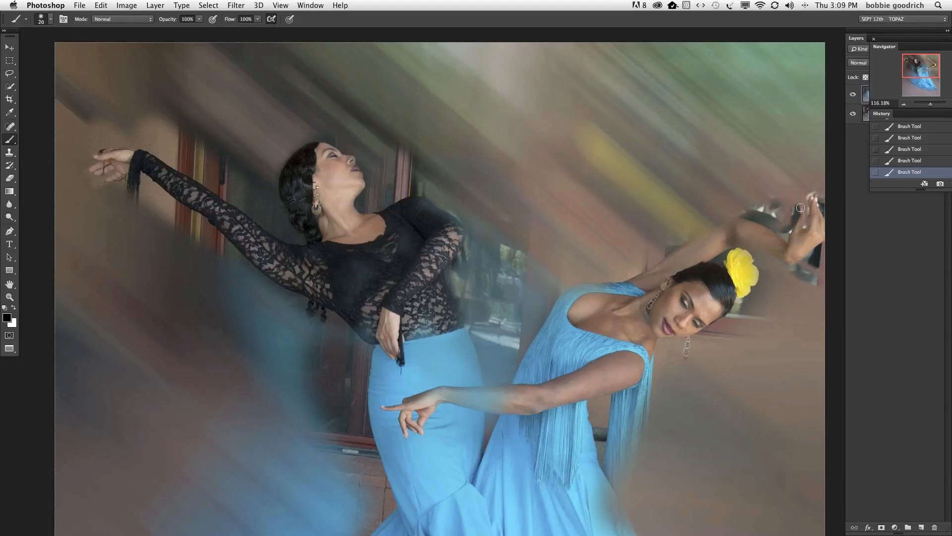
{"action": "mouse_move", "coordinate": [737, 217]}
{"action": "left_mouse_down"}
{"action": "mouse_move", "coordinate": [628, 280]}
{"action": "mouse_move", "coordinate": [705, 256]}
{"action": "mouse_move", "coordinate": [638, 288]}
{"action": "mouse_move", "coordinate": [576, 291]}
{"action": "mouse_move", "coordinate": [559, 304]}
{"action": "left_mouse_up"}
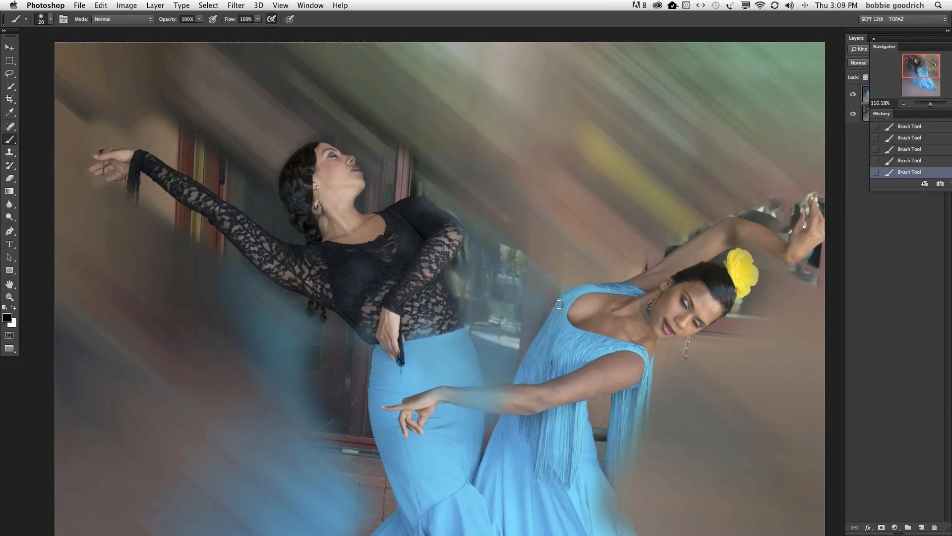
{"action": "mouse_move", "coordinate": [727, 263]}
{"action": "left_mouse_down"}
{"action": "mouse_move", "coordinate": [743, 255]}
{"action": "mouse_move", "coordinate": [733, 289]}
{"action": "left_mouse_up"}
- Paint the mask white to restore the streak blur around the right dancer's raised arm, hand and head
{"action": "key", "text": "x"}
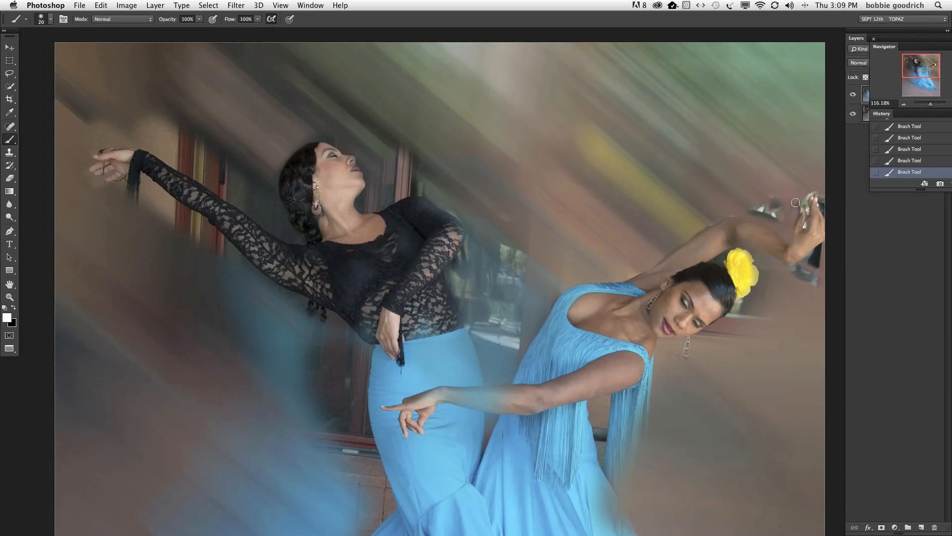
{"action": "left_click_drag", "start_coordinate": [780, 214], "coordinate": [756, 207]}
{"action": "mouse_move", "coordinate": [824, 254]}
{"action": "left_mouse_down"}
{"action": "mouse_move", "coordinate": [803, 276]}
{"action": "mouse_move", "coordinate": [824, 246]}
{"action": "mouse_move", "coordinate": [791, 269]}
{"action": "mouse_move", "coordinate": [818, 268]}
{"action": "left_mouse_up"}
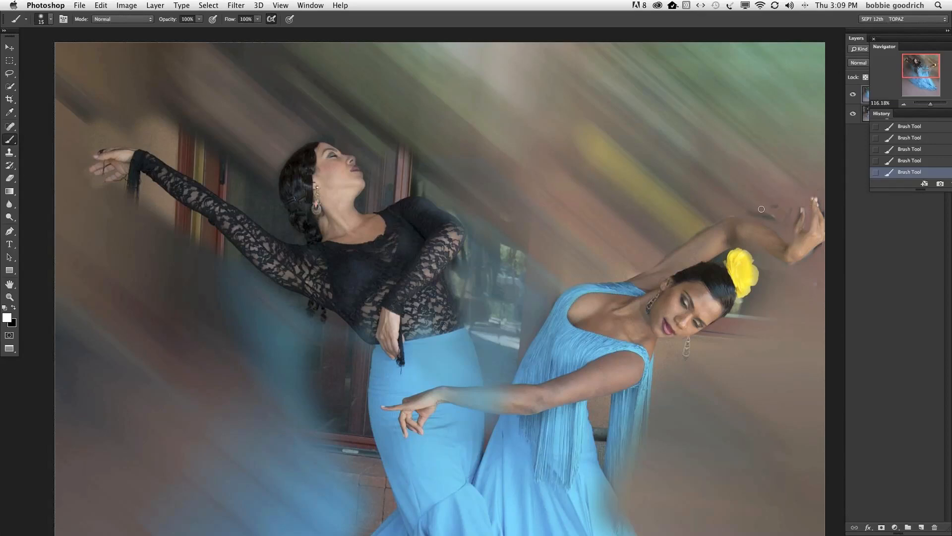
{"action": "left_click_drag", "start_coordinate": [761, 209], "coordinate": [746, 212]}
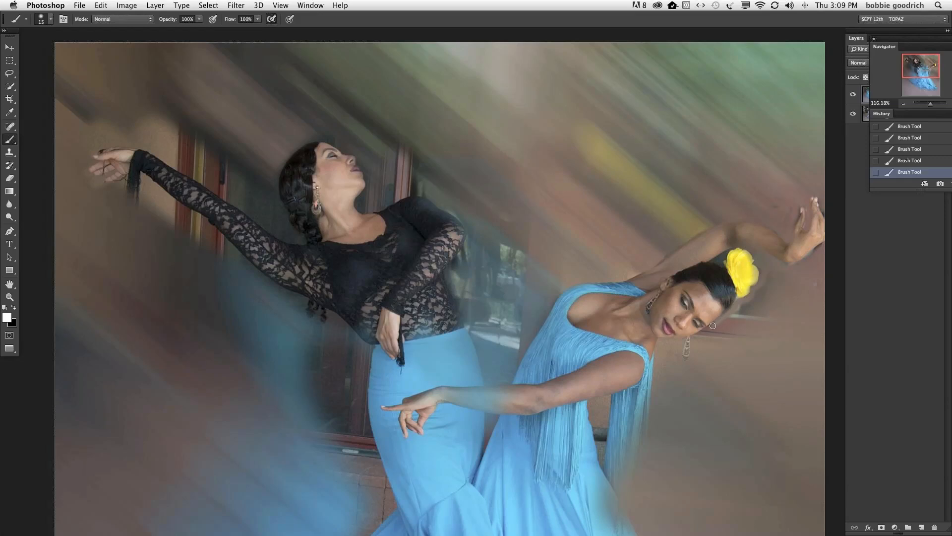
{"action": "left_click_drag", "start_coordinate": [733, 320], "coordinate": [762, 303]}
- Paint the streak blur back along the left dancer's back, shoulder, sleeve underside and waist, and the right dancer's shoulder
{"action": "mouse_move", "coordinate": [450, 278]}
{"action": "left_mouse_down"}
{"action": "mouse_move", "coordinate": [489, 387]}
{"action": "mouse_move", "coordinate": [509, 385]}
{"action": "mouse_move", "coordinate": [567, 284]}
{"action": "left_mouse_up"}
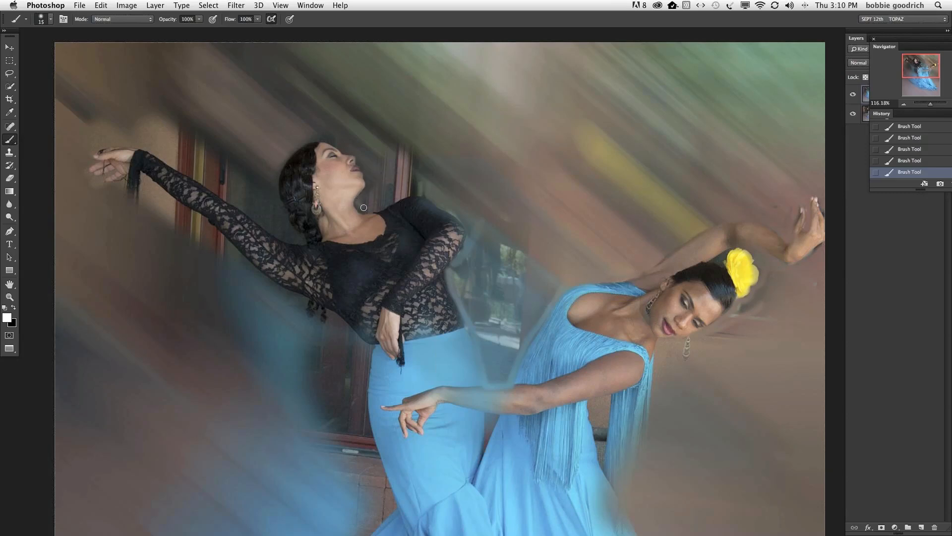
{"action": "left_click_drag", "start_coordinate": [402, 194], "coordinate": [427, 196]}
{"action": "mouse_move", "coordinate": [140, 199]}
{"action": "left_mouse_down"}
{"action": "mouse_move", "coordinate": [143, 178]}
{"action": "mouse_move", "coordinate": [220, 233]}
{"action": "left_mouse_up"}
{"action": "mouse_move", "coordinate": [246, 267]}
{"action": "left_mouse_down"}
{"action": "mouse_move", "coordinate": [277, 296]}
{"action": "mouse_move", "coordinate": [364, 340]}
{"action": "mouse_move", "coordinate": [370, 364]}
{"action": "mouse_move", "coordinate": [357, 414]}
{"action": "left_mouse_up"}
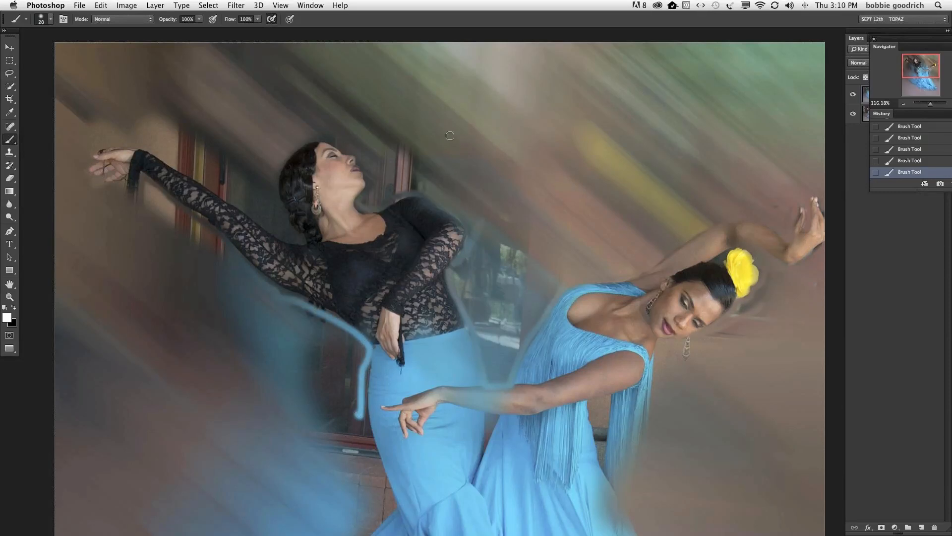
- Enlarge the brush to 40 and restore the streak blur above and below the left dancer's outstretched arm
{"action": "key", "text": "bracketright"}
{"action": "key", "text": "bracketright"}
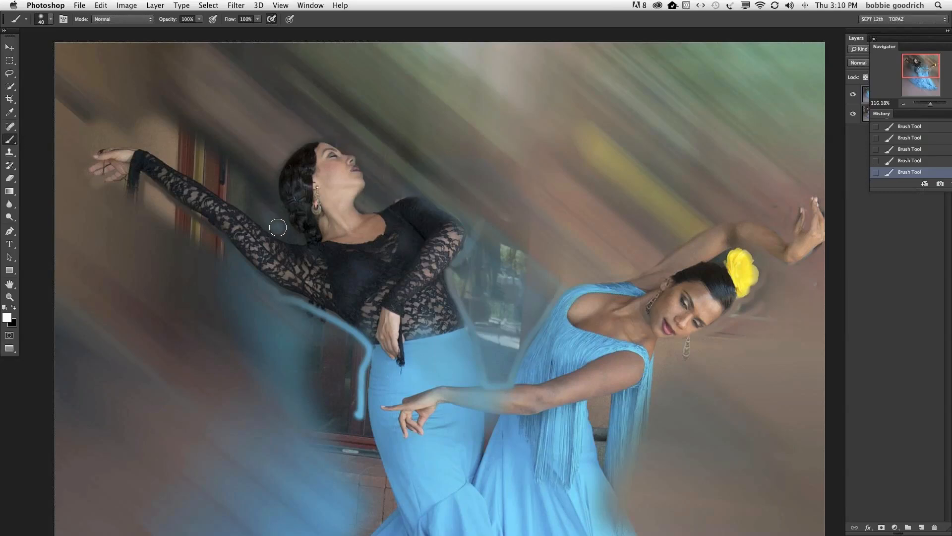
{"action": "mouse_move", "coordinate": [277, 227]}
{"action": "left_mouse_down"}
{"action": "mouse_move", "coordinate": [92, 88]}
{"action": "mouse_move", "coordinate": [205, 111]}
{"action": "mouse_move", "coordinate": [244, 192]}
{"action": "mouse_move", "coordinate": [121, 129]}
{"action": "mouse_move", "coordinate": [243, 196]}
{"action": "mouse_move", "coordinate": [101, 107]}
{"action": "mouse_move", "coordinate": [113, 119]}
{"action": "left_mouse_up"}
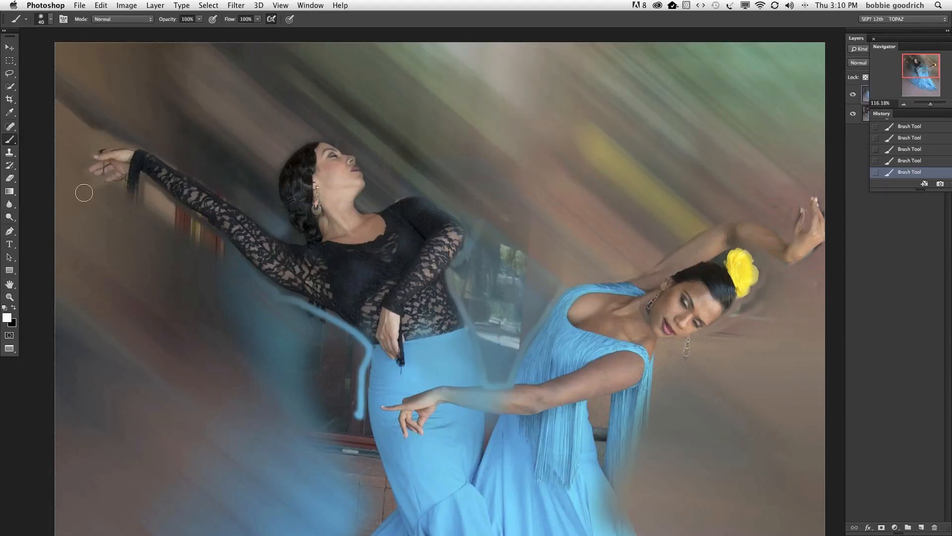
{"action": "mouse_move", "coordinate": [84, 192]}
{"action": "left_mouse_down"}
{"action": "mouse_move", "coordinate": [134, 220]}
{"action": "mouse_move", "coordinate": [147, 190]}
{"action": "mouse_move", "coordinate": [210, 235]}
{"action": "mouse_move", "coordinate": [204, 227]}
{"action": "mouse_move", "coordinate": [158, 208]}
{"action": "mouse_move", "coordinate": [214, 259]}
{"action": "mouse_move", "coordinate": [207, 233]}
{"action": "mouse_move", "coordinate": [148, 187]}
{"action": "left_mouse_up"}
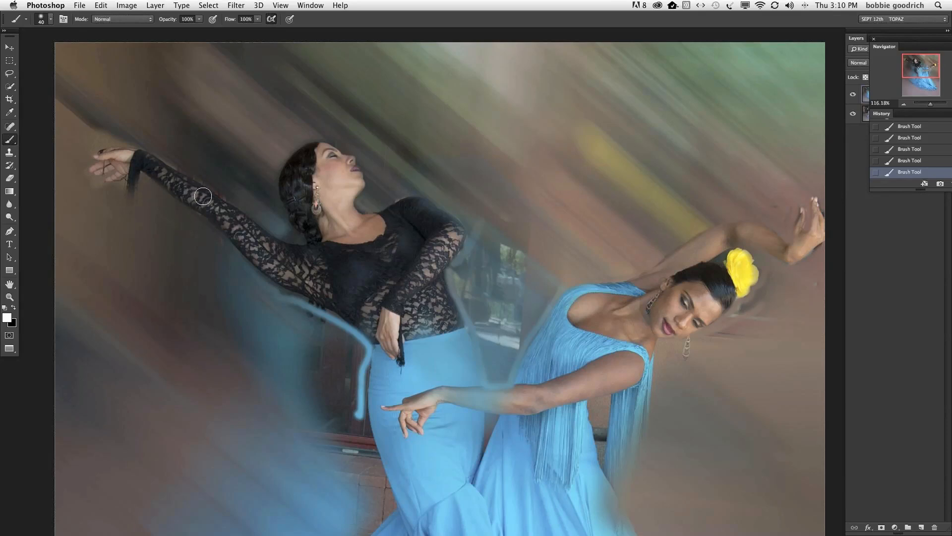
{"action": "mouse_move", "coordinate": [203, 196]}
{"action": "left_mouse_down"}
{"action": "mouse_move", "coordinate": [232, 183]}
{"action": "mouse_move", "coordinate": [230, 191]}
{"action": "mouse_move", "coordinate": [159, 148]}
{"action": "left_mouse_up"}
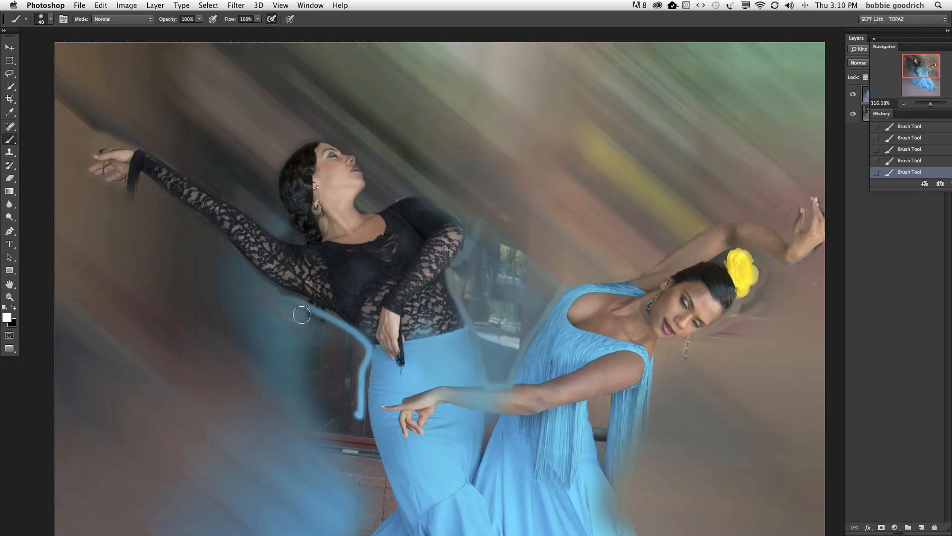
- Paint the streak blur back beside the left dancer's waist and skirt, and enlarge the brush to 150
{"action": "mouse_move", "coordinate": [302, 315]}
{"action": "left_mouse_down"}
{"action": "mouse_move", "coordinate": [362, 356]}
{"action": "mouse_move", "coordinate": [359, 379]}
{"action": "mouse_move", "coordinate": [319, 353]}
{"action": "mouse_move", "coordinate": [304, 410]}
{"action": "mouse_move", "coordinate": [283, 396]}
{"action": "mouse_move", "coordinate": [315, 381]}
{"action": "mouse_move", "coordinate": [245, 319]}
{"action": "mouse_move", "coordinate": [317, 362]}
{"action": "mouse_move", "coordinate": [331, 421]}
{"action": "mouse_move", "coordinate": [314, 482]}
{"action": "mouse_move", "coordinate": [292, 481]}
{"action": "mouse_move", "coordinate": [287, 451]}
{"action": "left_mouse_up"}
{"action": "key", "text": "bracketright"}
{"action": "key", "text": "bracketright"}
{"action": "key", "text": "bracketright"}
{"action": "key", "text": "bracketright"}
{"action": "key", "text": "bracketright"}
{"action": "key", "text": "bracketright"}
{"action": "key", "text": "bracketright"}
{"action": "key", "text": "bracketright"}
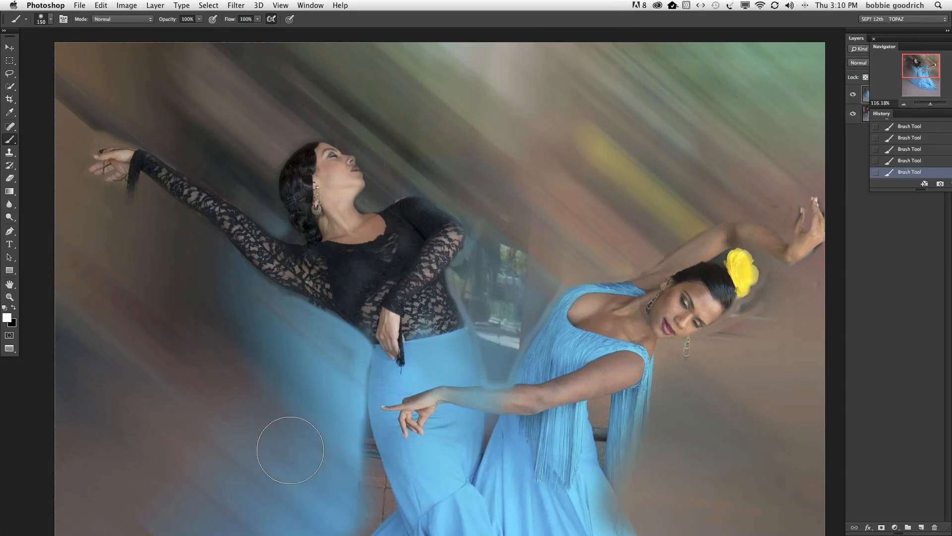
- Restore the streak blur between the two dancers and over the skirt edges, bringing the brush down to 20
{"action": "key", "text": "bracketleft"}
{"action": "key", "text": "bracketleft"}
{"action": "key", "text": "bracketleft"}
{"action": "key", "text": "bracketleft"}
{"action": "key", "text": "bracketleft"}
{"action": "key", "text": "bracketleft"}
{"action": "key", "text": "bracketleft"}
{"action": "key", "text": "bracketleft"}
{"action": "key", "text": "bracketleft"}
{"action": "key", "text": "bracketleft"}
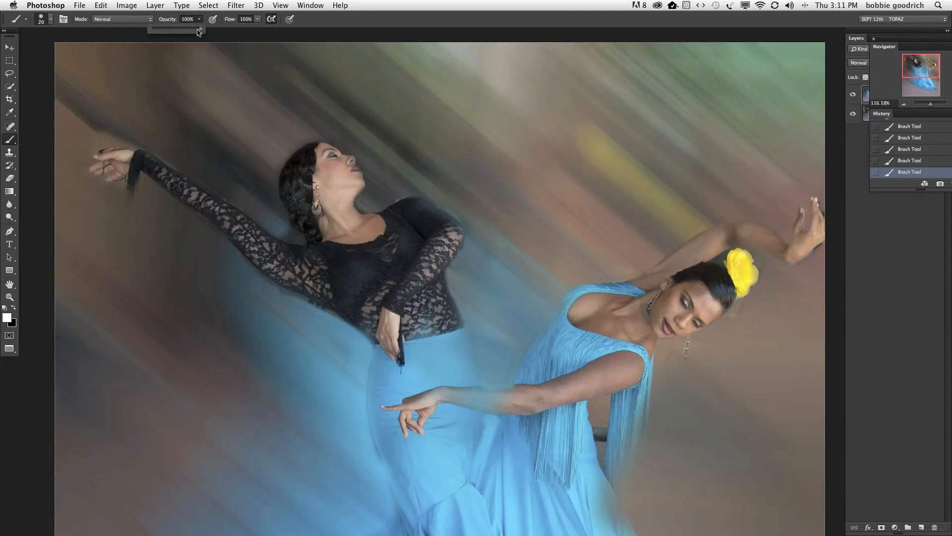
- Paint black on the mask at 100% opacity to reveal the right dancer's extended forearm and hand
{"action": "left_click_drag", "start_coordinate": [199, 31], "coordinate": [164, 31]}
{"action": "key", "text": "x"}
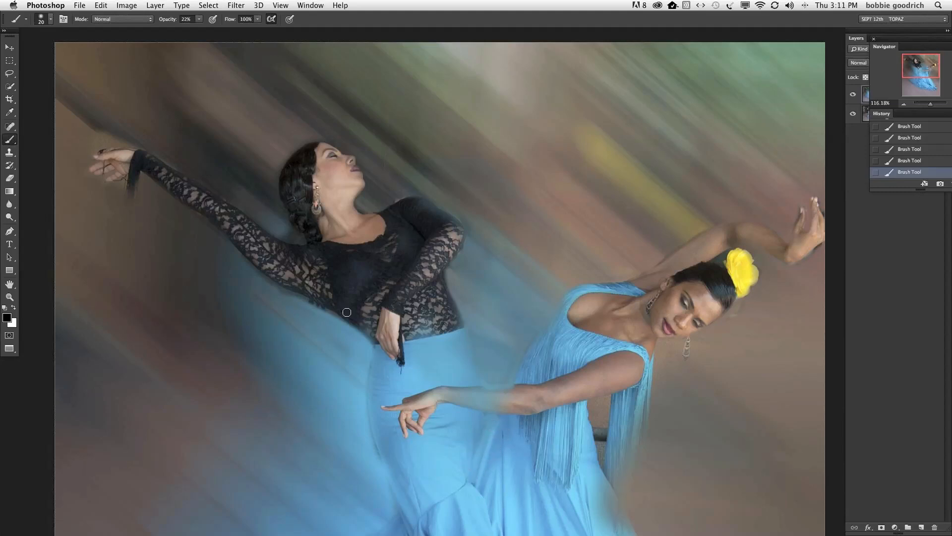
{"action": "left_click", "coordinate": [199, 19]}
{"action": "left_click_drag", "start_coordinate": [198, 29], "coordinate": [450, 216]}
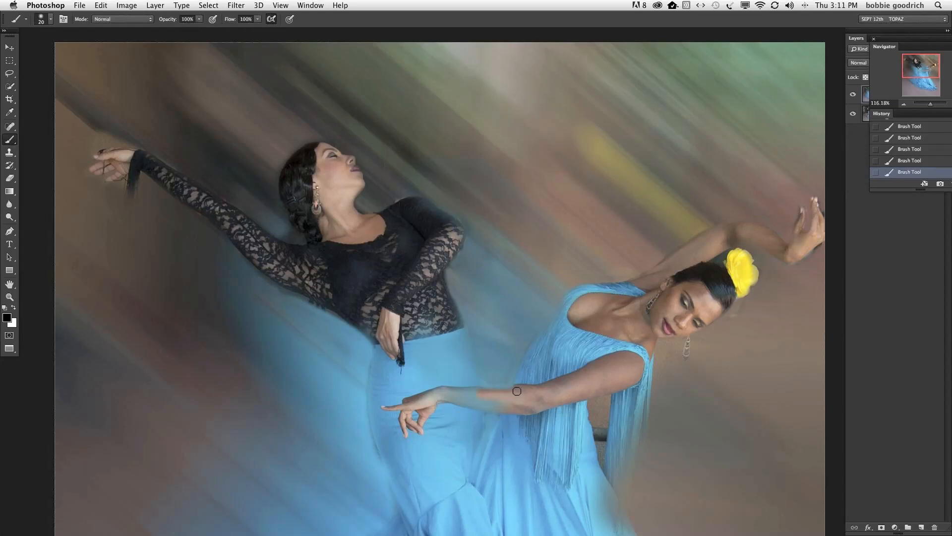
{"action": "left_click_drag", "start_coordinate": [493, 392], "coordinate": [412, 403]}
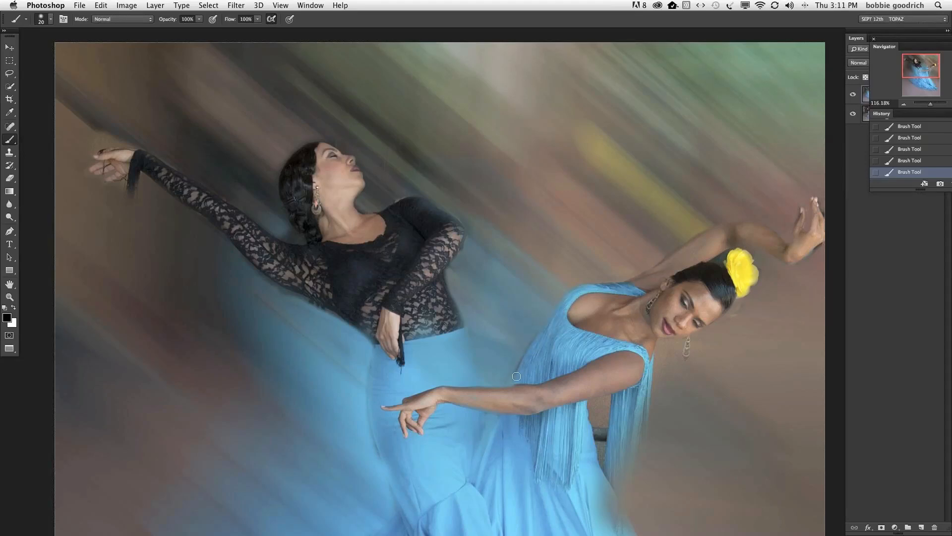
- Lower the brush opacity to 25% and paint white to soften the edge between the two skirts
{"action": "key", "text": "x"}
{"action": "left_click", "coordinate": [199, 19]}
{"action": "left_click_drag", "start_coordinate": [200, 30], "coordinate": [164, 29]}
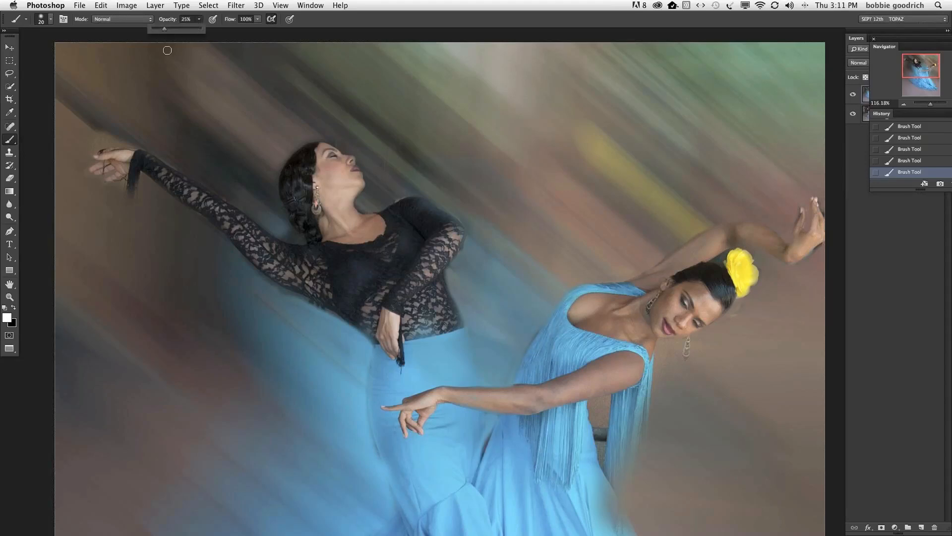
{"action": "left_click", "coordinate": [487, 419]}
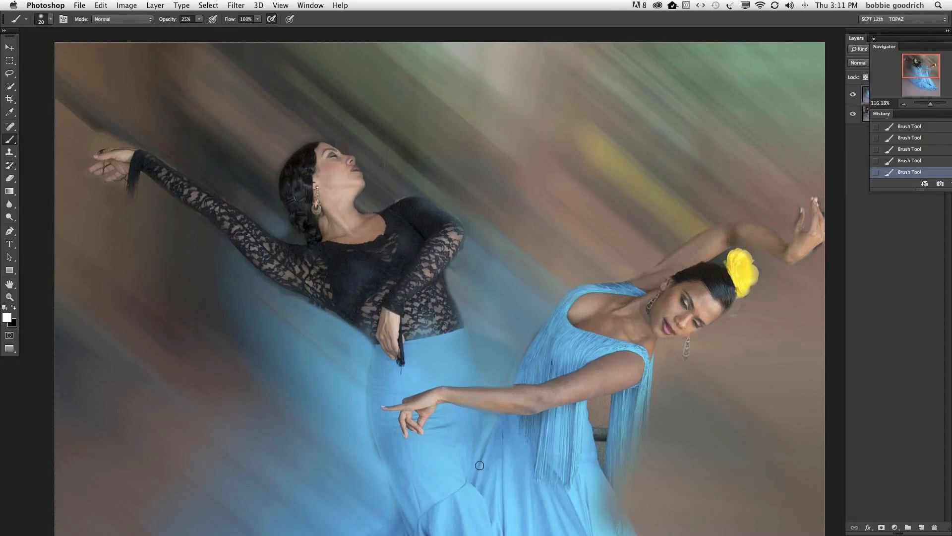
- Set the brush opacity to 74% and paint black to bring back the left dancer's shoulder and bent arm
{"action": "key", "text": "x"}
{"action": "left_click", "coordinate": [198, 23]}
{"action": "left_click_drag", "start_coordinate": [201, 29], "coordinate": [225, 29]}
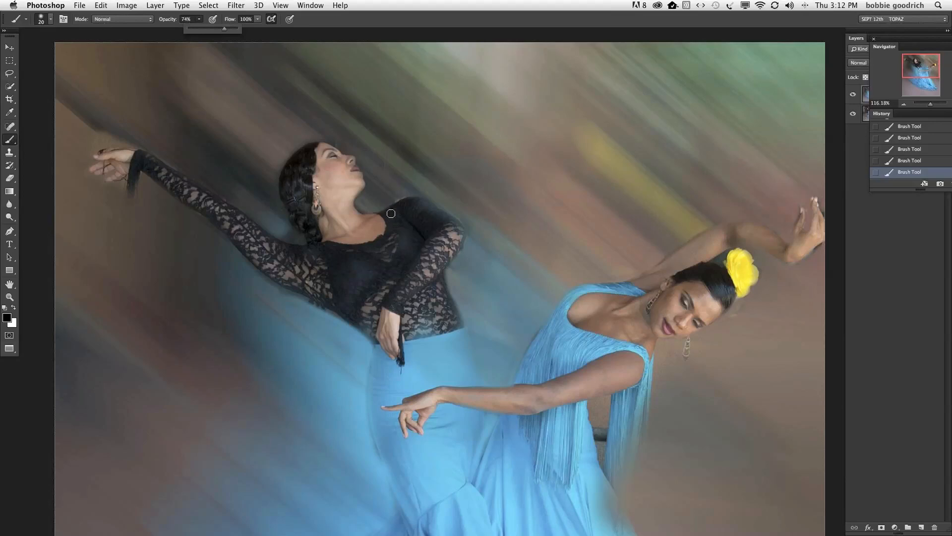
{"action": "left_click", "coordinate": [397, 194]}
{"action": "key", "text": "x"}
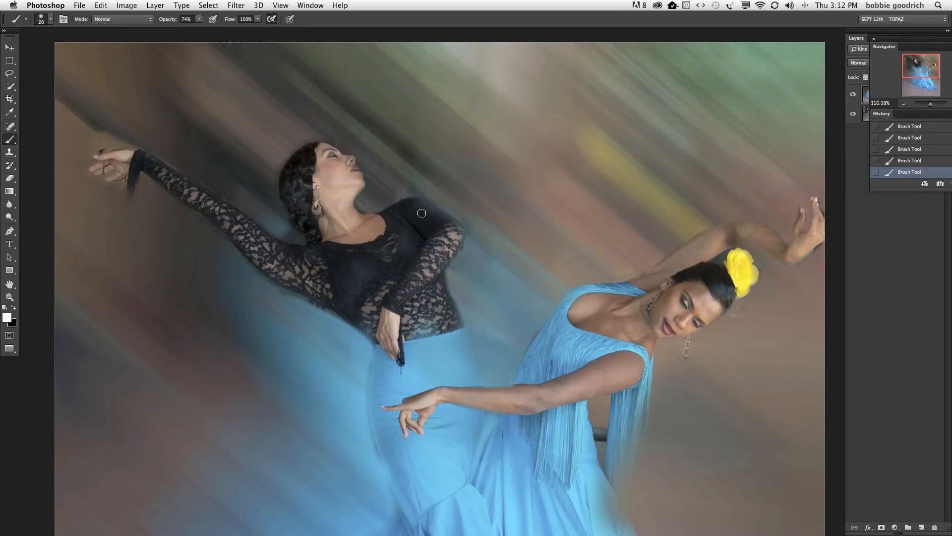
{"action": "key", "text": "x"}
{"action": "left_click_drag", "start_coordinate": [450, 220], "coordinate": [443, 253]}
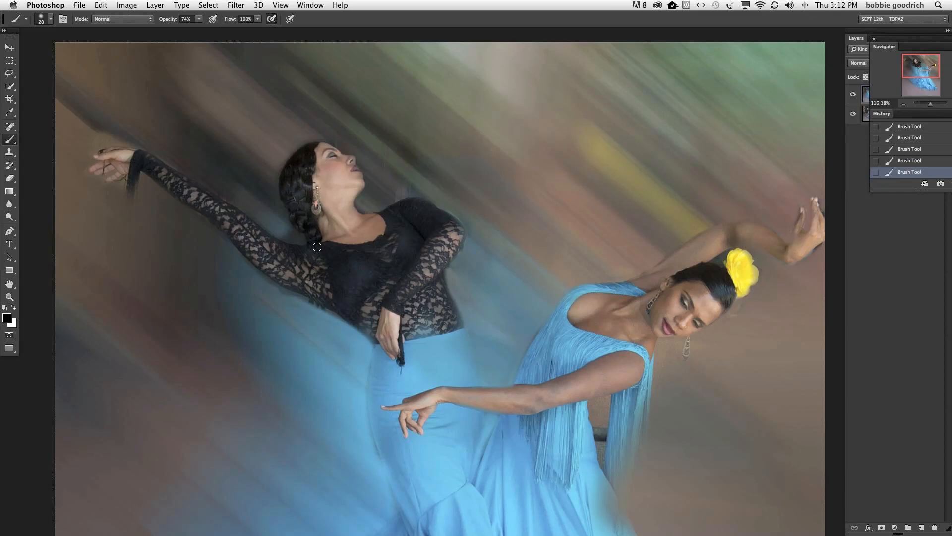
- Enlarge the brush to 80 and paint black to reveal the outer edge of the right dancer's skirt and her shoe
{"action": "key", "text": "x"}
{"action": "left_click_drag", "start_coordinate": [932, 105], "coordinate": [931, 105]}
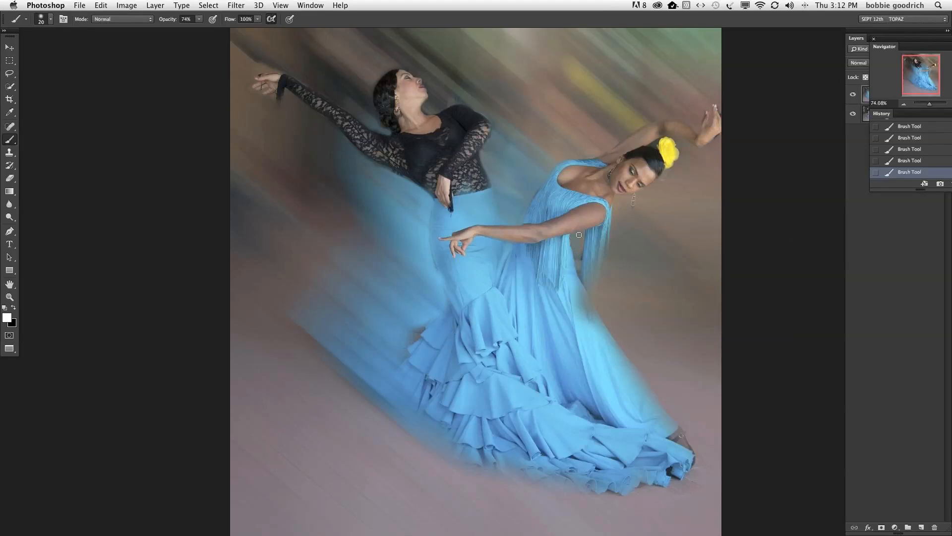
{"action": "key", "text": "x"}
{"action": "key", "text": "bracketright"}
{"action": "key", "text": "bracketright"}
{"action": "key", "text": "bracketright"}
{"action": "key", "text": "bracketright"}
{"action": "key", "text": "bracketright"}
{"action": "key", "text": "bracketright"}
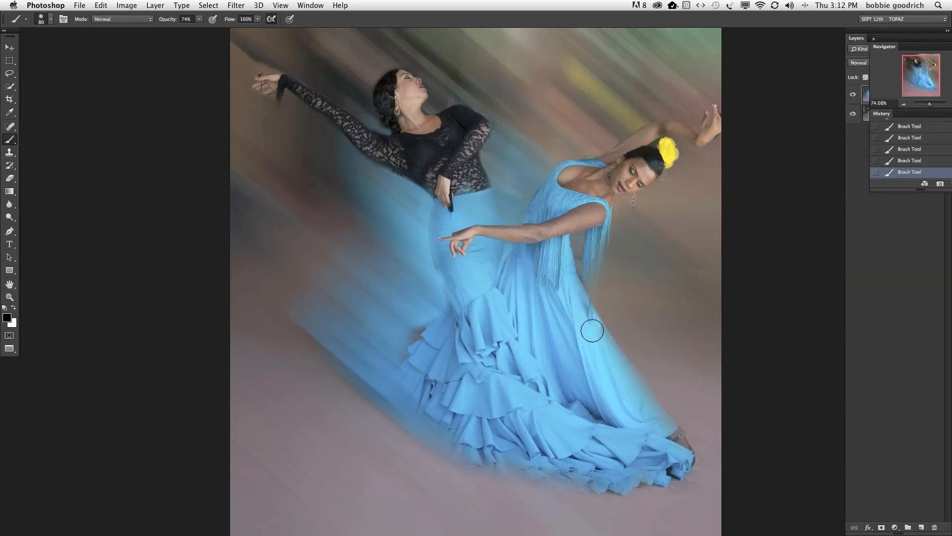
{"action": "left_click_drag", "start_coordinate": [592, 330], "coordinate": [662, 421]}
- Paint white at 21% opacity to blend the streak blur along both sides of the left dancer's torso and skirt
{"action": "key", "text": "x"}
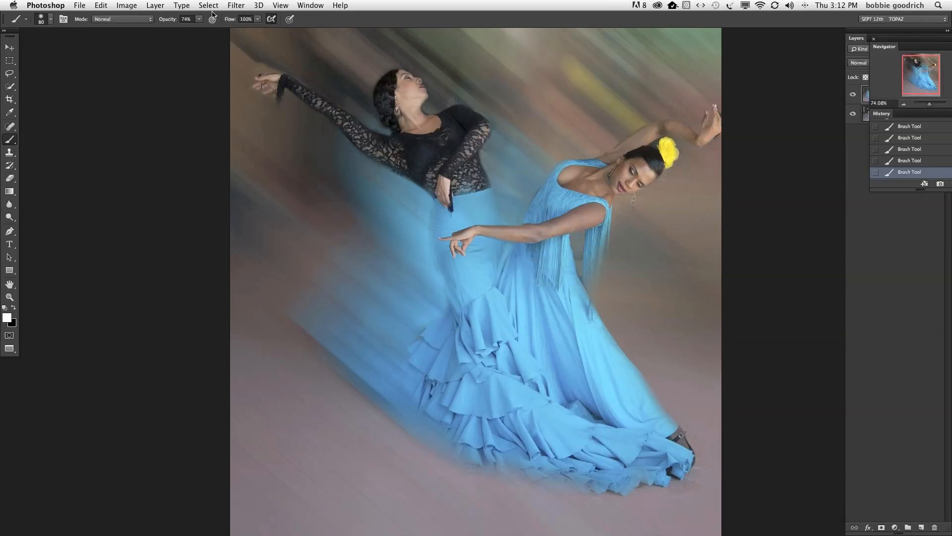
{"action": "left_click", "coordinate": [199, 18]}
{"action": "left_click_drag", "start_coordinate": [201, 28], "coordinate": [175, 28]}
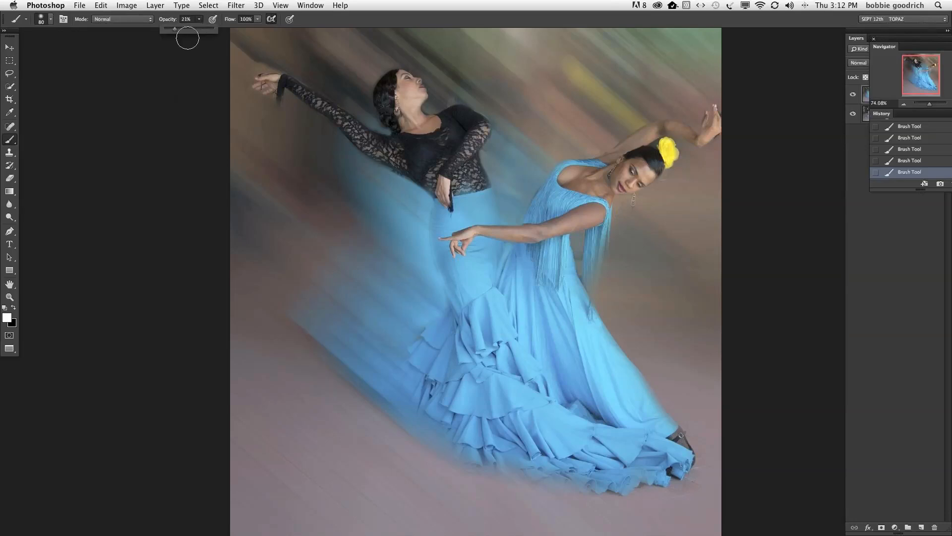
{"action": "left_click_drag", "start_coordinate": [422, 209], "coordinate": [448, 308]}
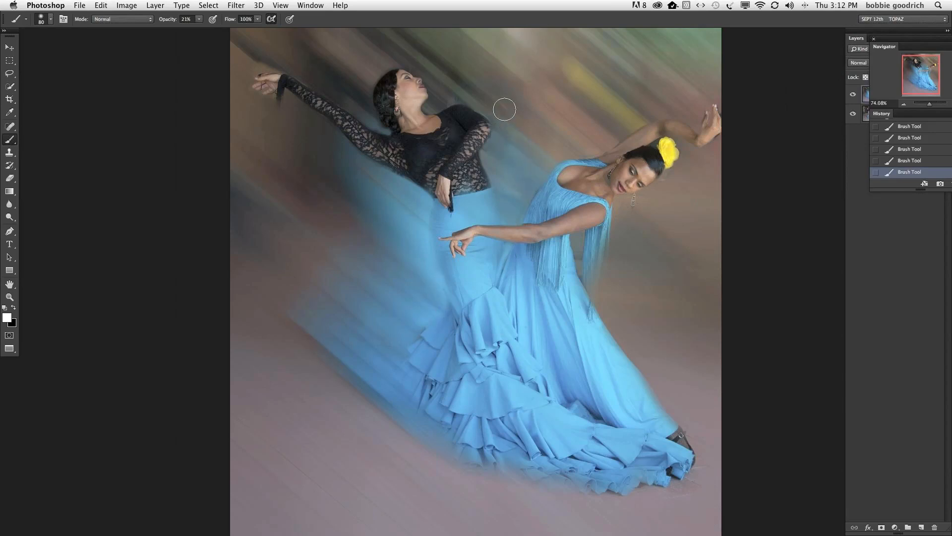
{"action": "mouse_move", "coordinate": [504, 109]}
{"action": "left_mouse_down"}
{"action": "mouse_move", "coordinate": [493, 167]}
{"action": "mouse_move", "coordinate": [506, 204]}
{"action": "left_mouse_up"}
- Raise the brush opacity to 100% and mask in the ruffles and lower hem of the left dancer's dress
{"action": "left_click", "coordinate": [199, 19]}
{"action": "left_click_drag", "start_coordinate": [201, 29], "coordinate": [254, 41]}
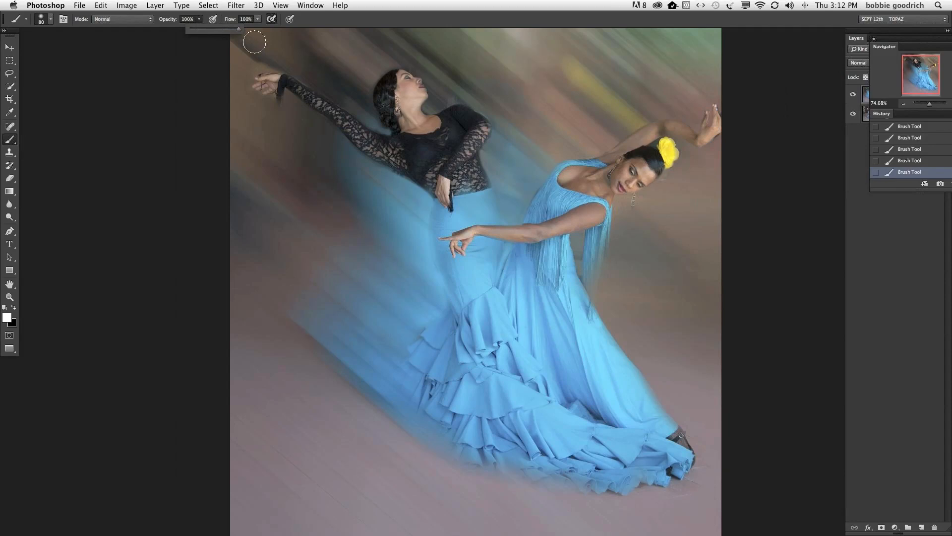
{"action": "left_click_drag", "start_coordinate": [436, 393], "coordinate": [468, 441]}
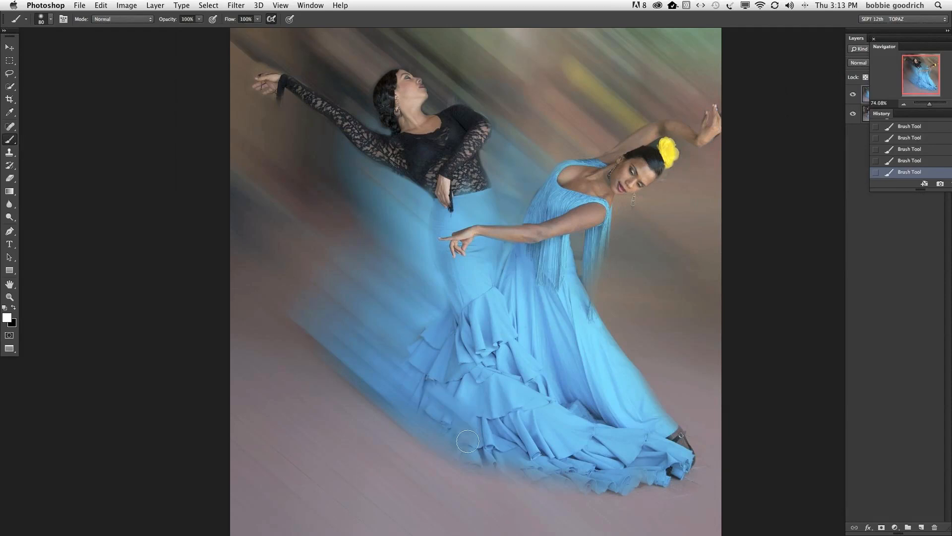
{"action": "key", "text": "x"}
{"action": "mouse_move", "coordinate": [422, 381]}
{"action": "left_mouse_down"}
{"action": "mouse_move", "coordinate": [444, 443]}
{"action": "mouse_move", "coordinate": [594, 481]}
{"action": "mouse_move", "coordinate": [667, 466]}
{"action": "mouse_move", "coordinate": [613, 441]}
{"action": "left_mouse_up"}
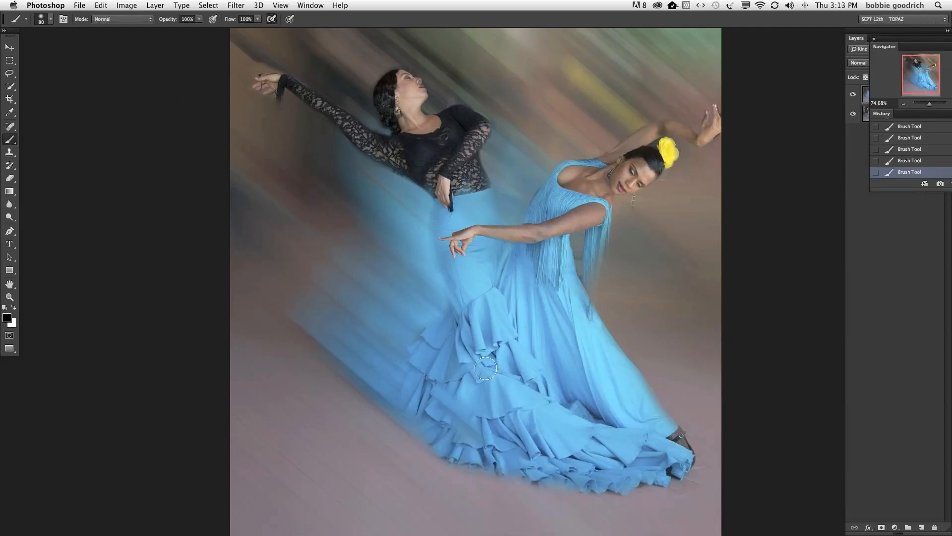
{"action": "mouse_move", "coordinate": [486, 368]}
{"action": "left_mouse_down"}
{"action": "mouse_move", "coordinate": [446, 342]}
{"action": "mouse_move", "coordinate": [436, 350]}
{"action": "mouse_move", "coordinate": [451, 323]}
{"action": "mouse_move", "coordinate": [418, 412]}
{"action": "mouse_move", "coordinate": [453, 394]}
{"action": "mouse_move", "coordinate": [449, 425]}
{"action": "mouse_move", "coordinate": [477, 435]}
{"action": "mouse_move", "coordinate": [425, 420]}
{"action": "mouse_move", "coordinate": [419, 430]}
{"action": "mouse_move", "coordinate": [445, 452]}
{"action": "mouse_move", "coordinate": [532, 464]}
{"action": "mouse_move", "coordinate": [598, 461]}
{"action": "left_mouse_up"}
- Reduce the brush to 35 and refine the mask along the right dancer's skirt edge, fringe and the dress hem
{"action": "key", "text": "bracketleft"}
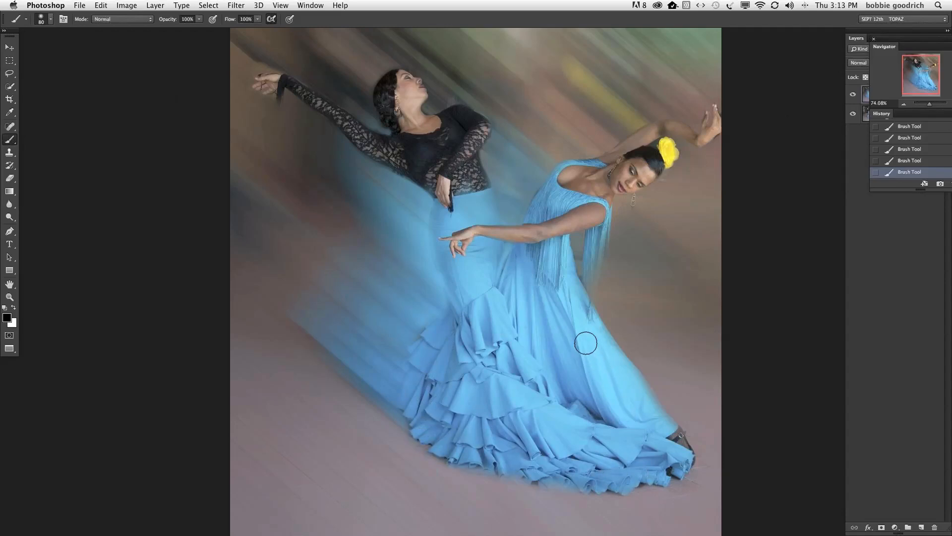
{"action": "key", "text": "bracketleft"}
{"action": "key", "text": "bracketleft"}
{"action": "key", "text": "bracketleft"}
{"action": "key", "text": "bracketleft"}
{"action": "key", "text": "bracketleft"}
{"action": "left_click_drag", "start_coordinate": [613, 347], "coordinate": [671, 426]}
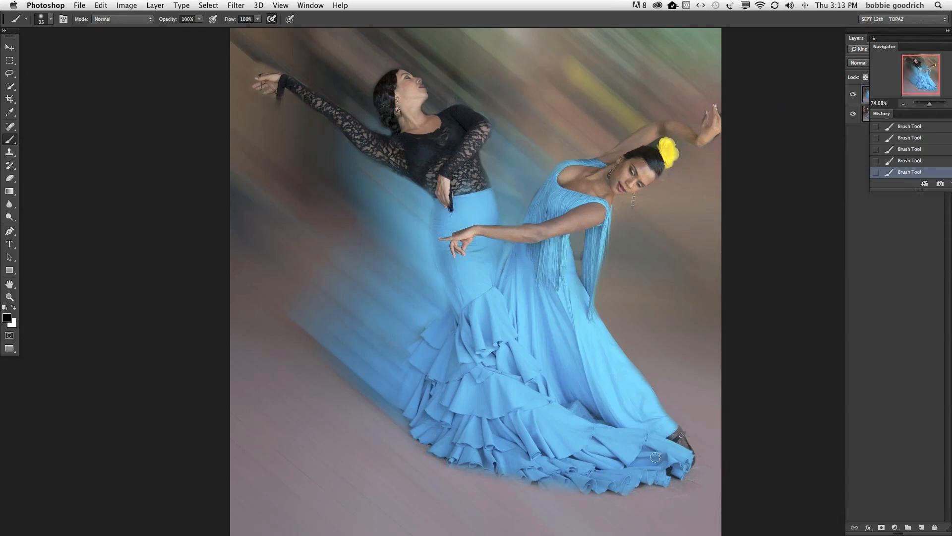
{"action": "key", "text": "x"}
{"action": "key", "text": "x"}
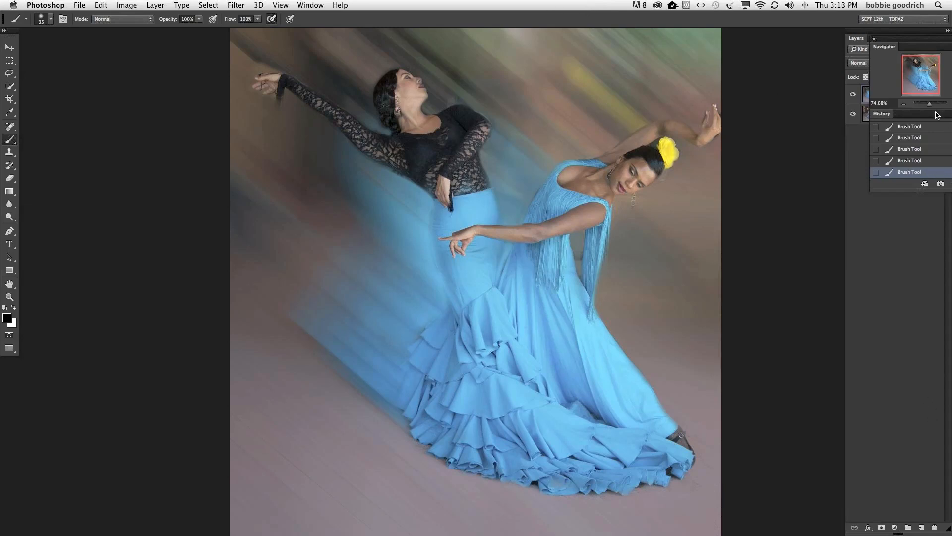
- Rearrange the workspace to expose the layer stack and stamp all visible layers into a new top layer
{"action": "left_click_drag", "start_coordinate": [937, 115], "coordinate": [812, 140]}
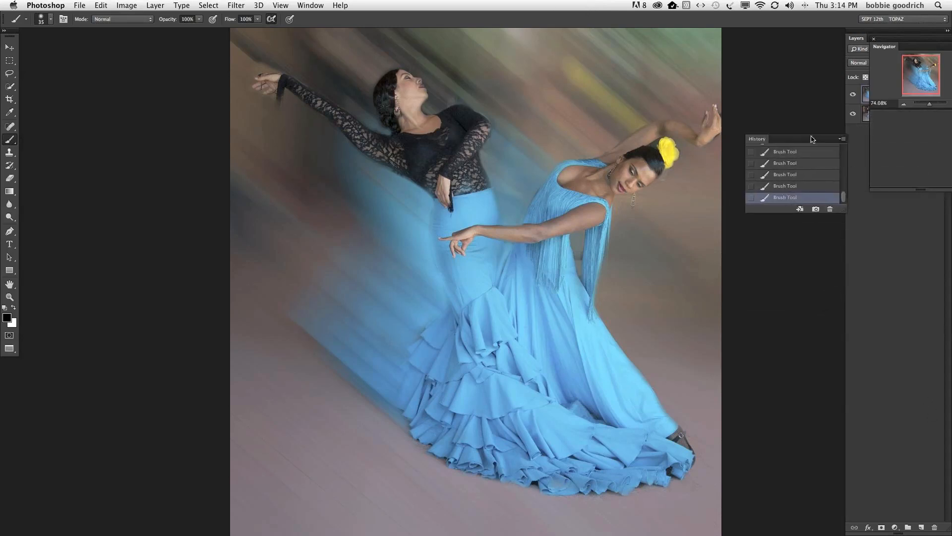
{"action": "left_click", "coordinate": [840, 189]}
{"action": "left_click_drag", "start_coordinate": [881, 37], "coordinate": [736, 36]}
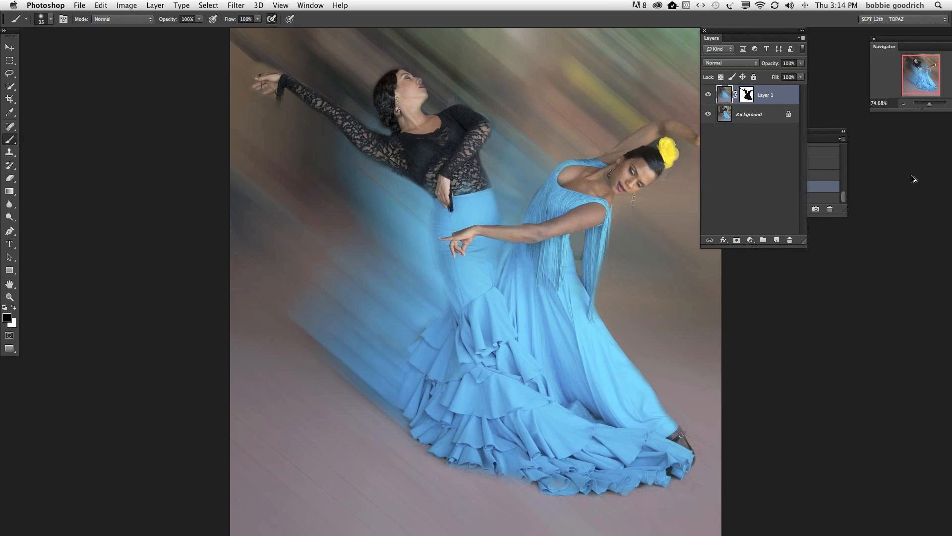
{"action": "key", "text": "super+alt+shift+e"}
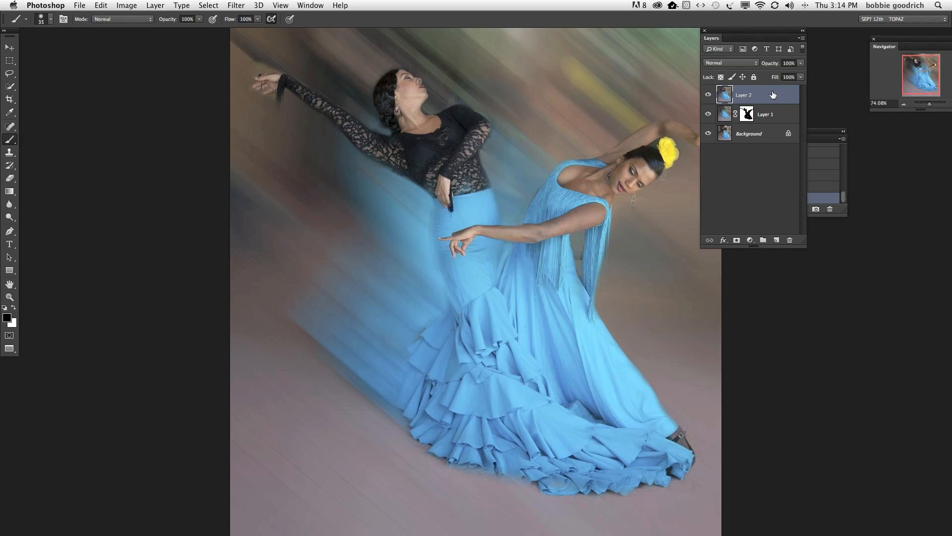
- Open the stamped layer in Topaz BW Effects 2 and reset its last used settings
{"action": "left_click", "coordinate": [236, 5]}
{"action": "mouse_move", "coordinate": [260, 265]}
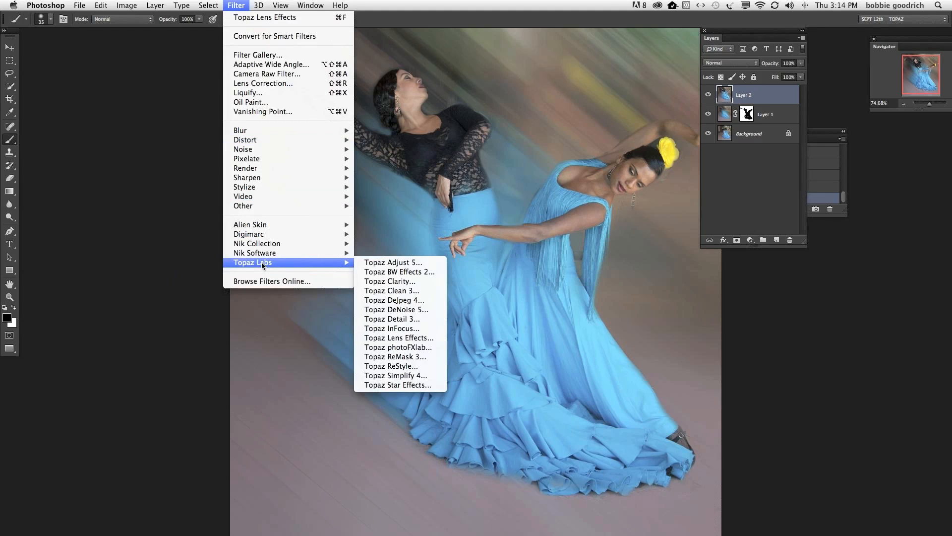
{"action": "left_click", "coordinate": [395, 273]}
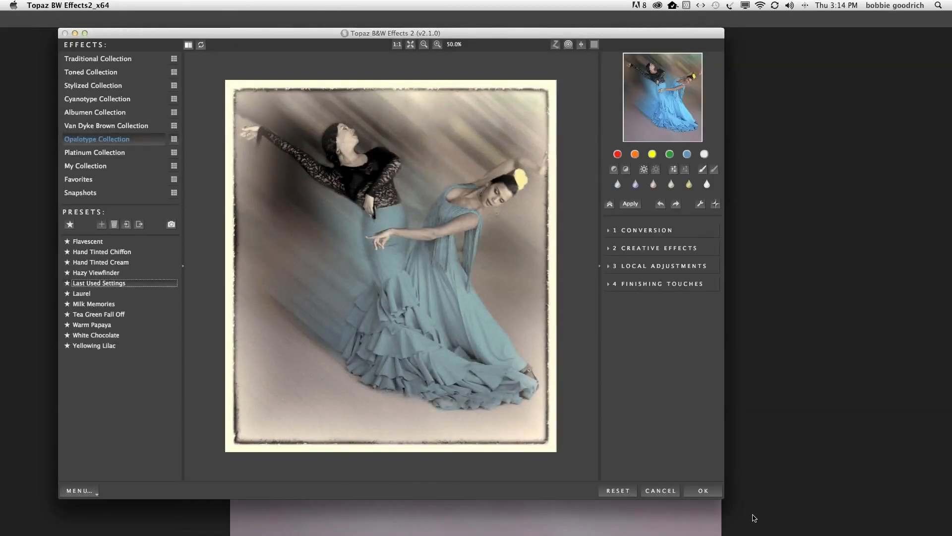
{"action": "left_click", "coordinate": [618, 491]}
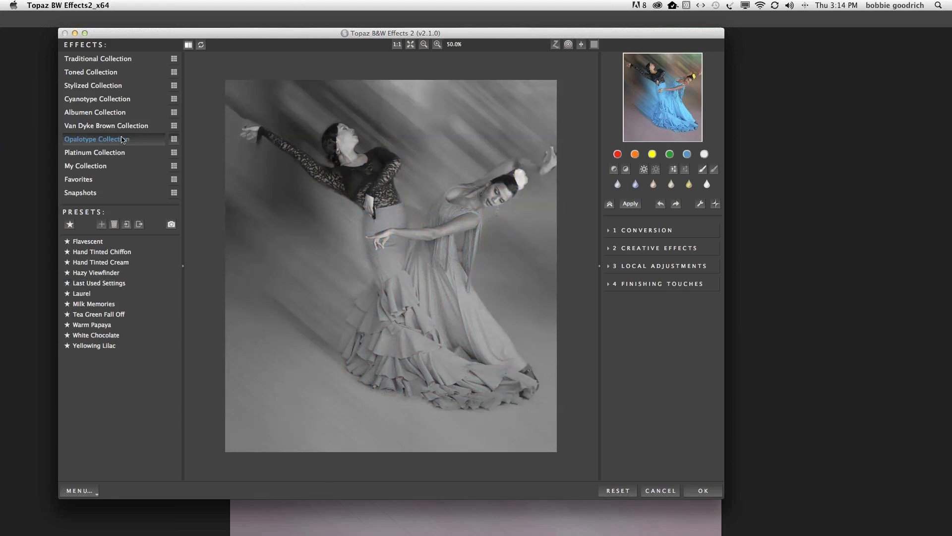
- Browse the Stylized Collection presets as thumbnails and apply Graphic Dreams to the image
{"action": "left_click", "coordinate": [101, 86]}
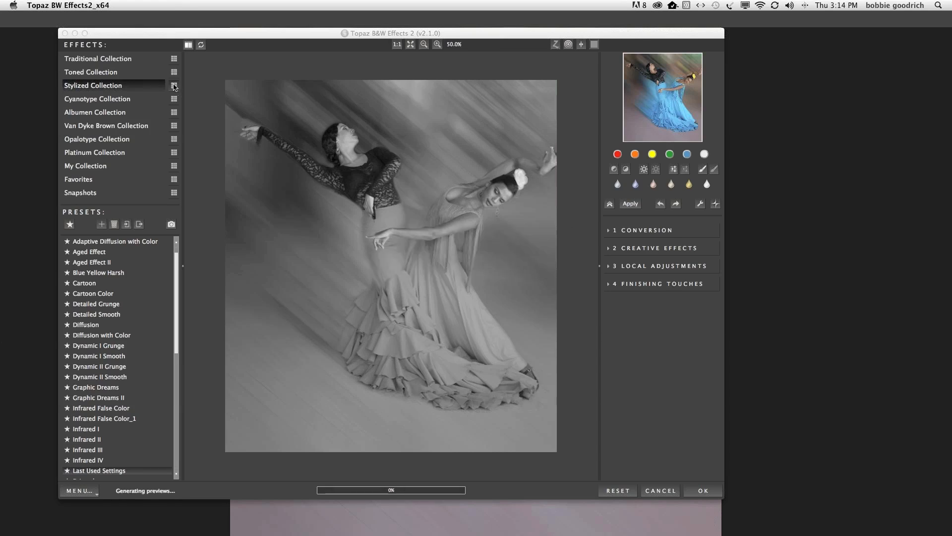
{"action": "left_click", "coordinate": [174, 87]}
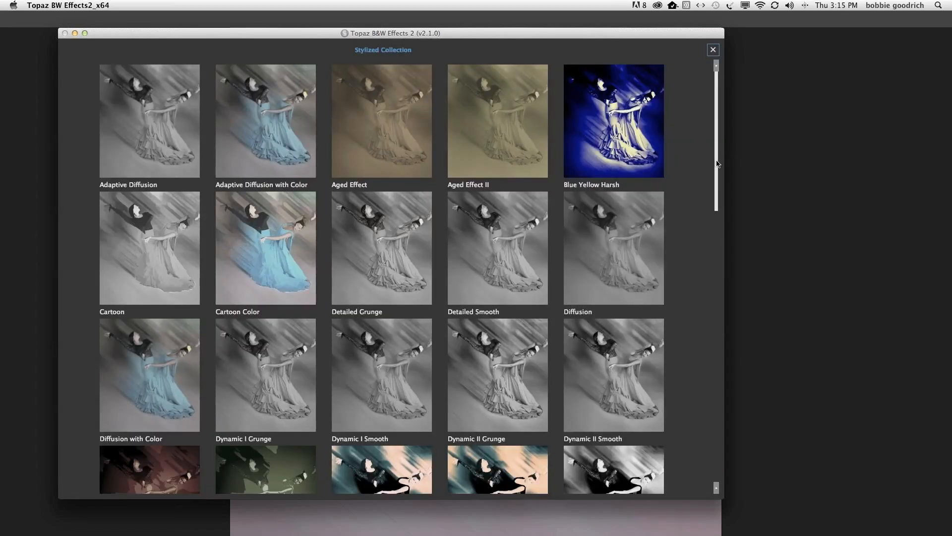
{"action": "left_click_drag", "start_coordinate": [717, 164], "coordinate": [702, 479]}
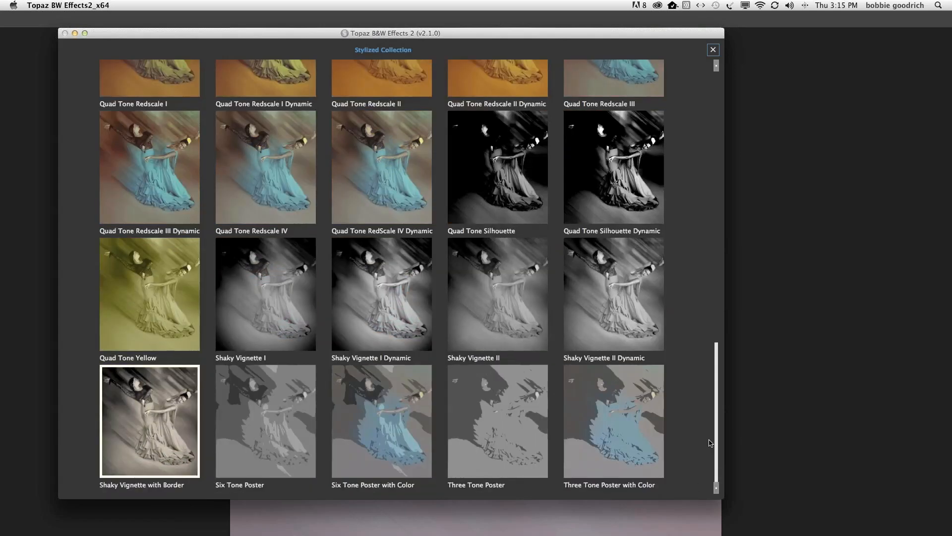
{"action": "left_click_drag", "start_coordinate": [714, 429], "coordinate": [722, 354]}
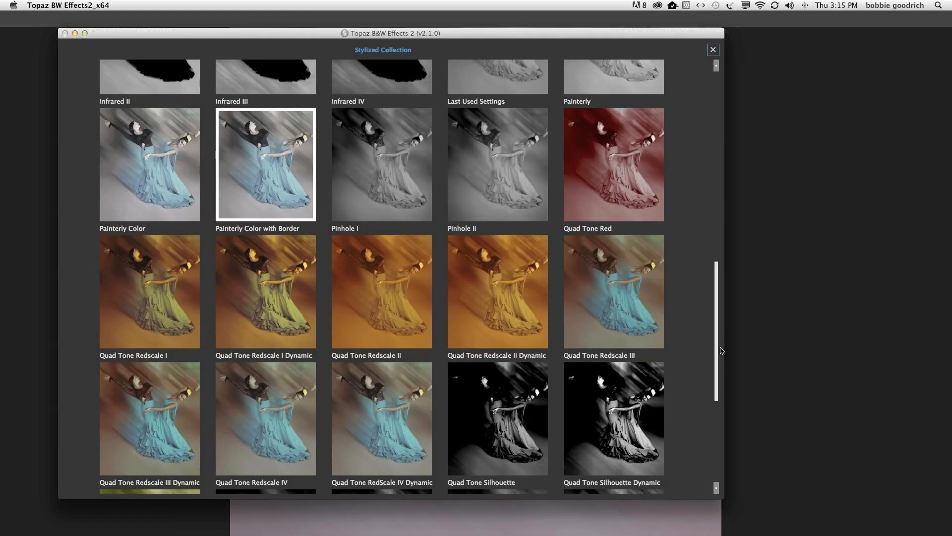
{"action": "scroll", "coordinate": [721, 351], "scroll_direction": "up", "scroll_amount": 3}
{"action": "scroll", "coordinate": [719, 278], "scroll_direction": "up", "scroll_amount": 7}
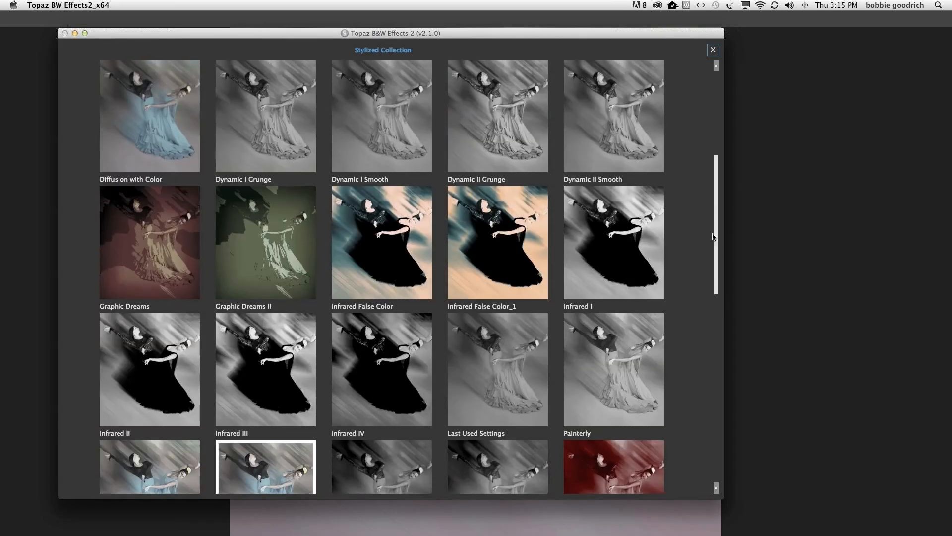
{"action": "scroll", "coordinate": [142, 239], "scroll_direction": "up", "scroll_amount": 1}
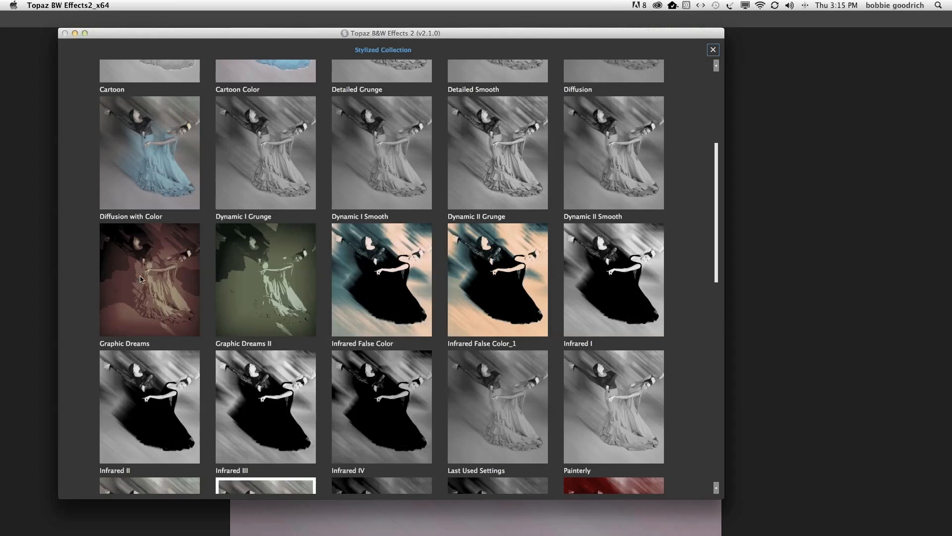
{"action": "left_click", "coordinate": [143, 281]}
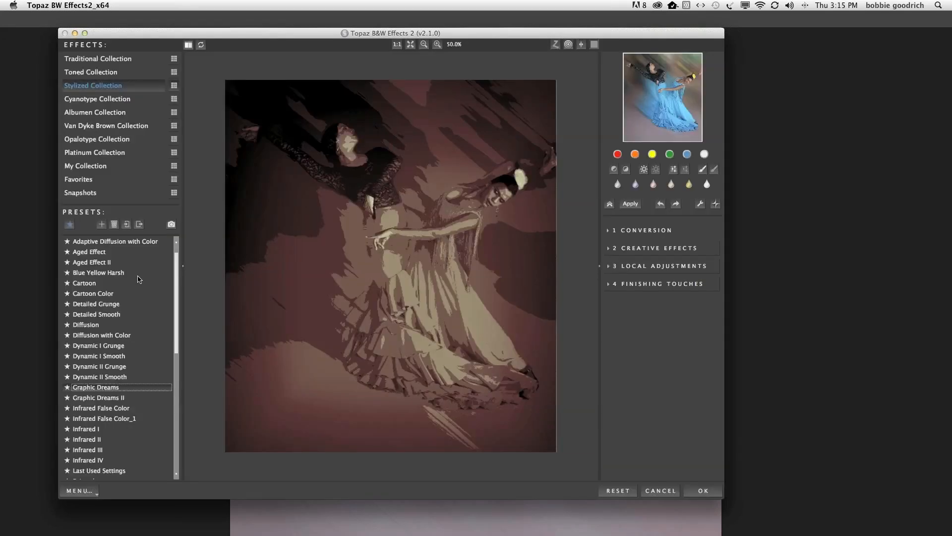
{"action": "mouse_move", "coordinate": [94, 262]}
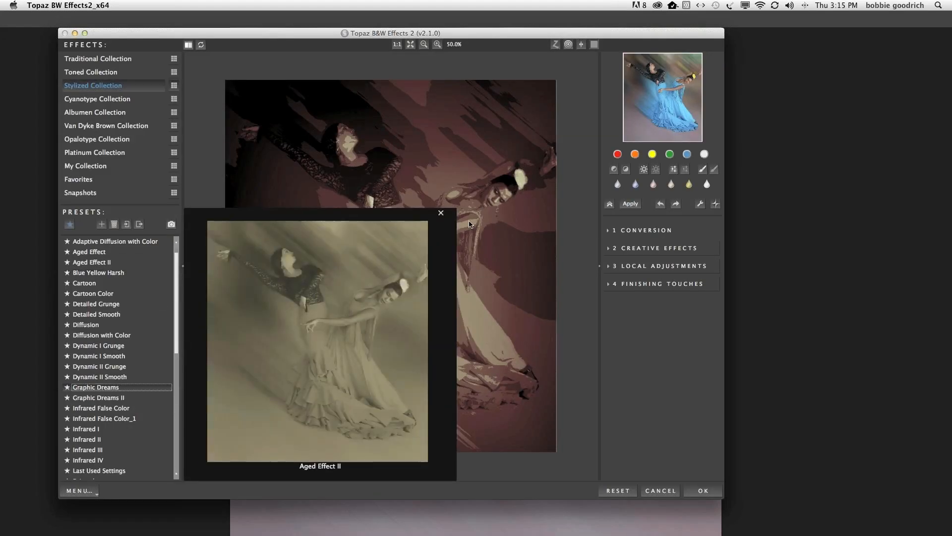
{"action": "left_click", "coordinate": [441, 215]}
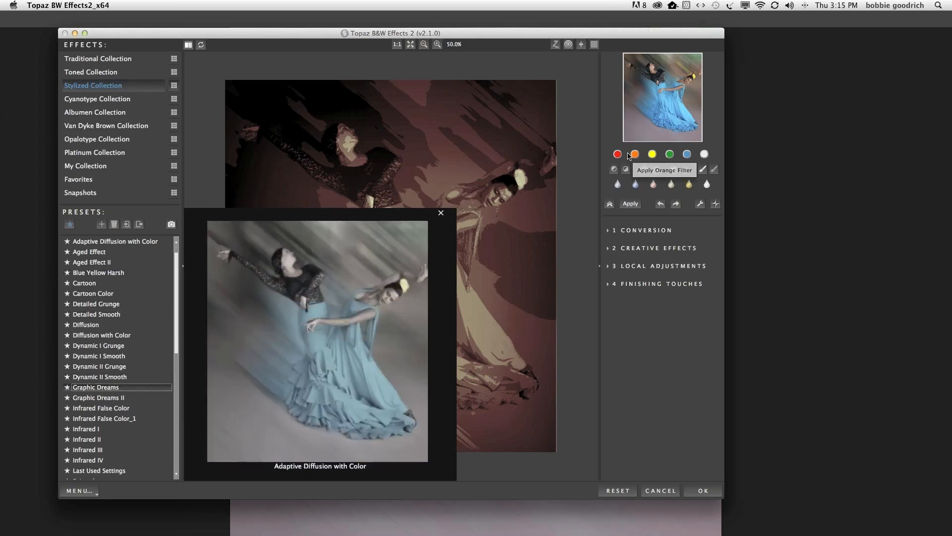
{"action": "left_click", "coordinate": [441, 212]}
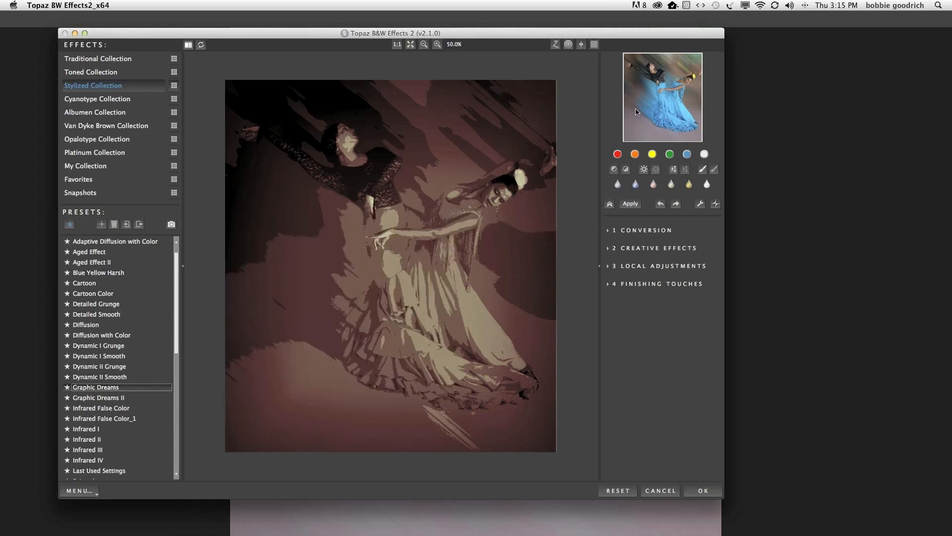
- Try the red, orange, yellow and green color filters, choose the blue filter, and apply the effect to the layer
{"action": "left_click", "coordinate": [618, 155]}
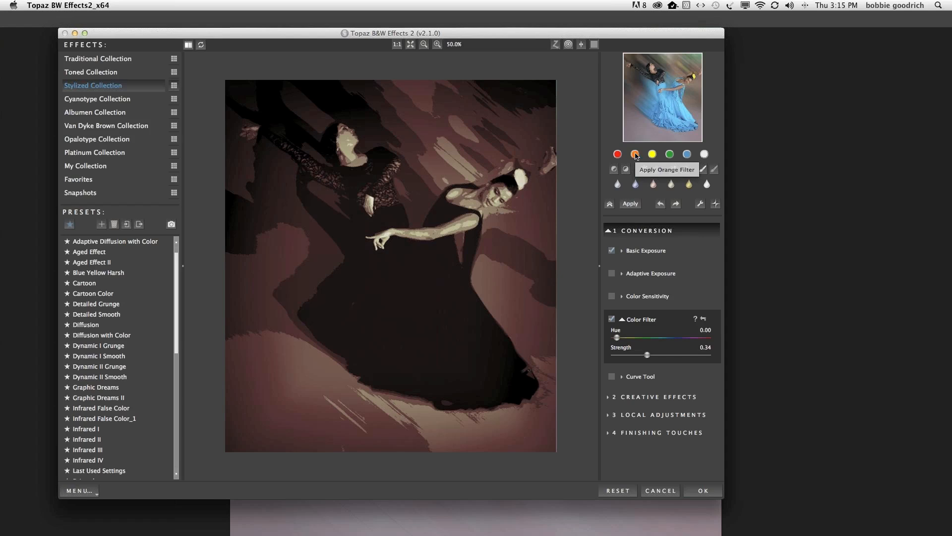
{"action": "left_click", "coordinate": [636, 155]}
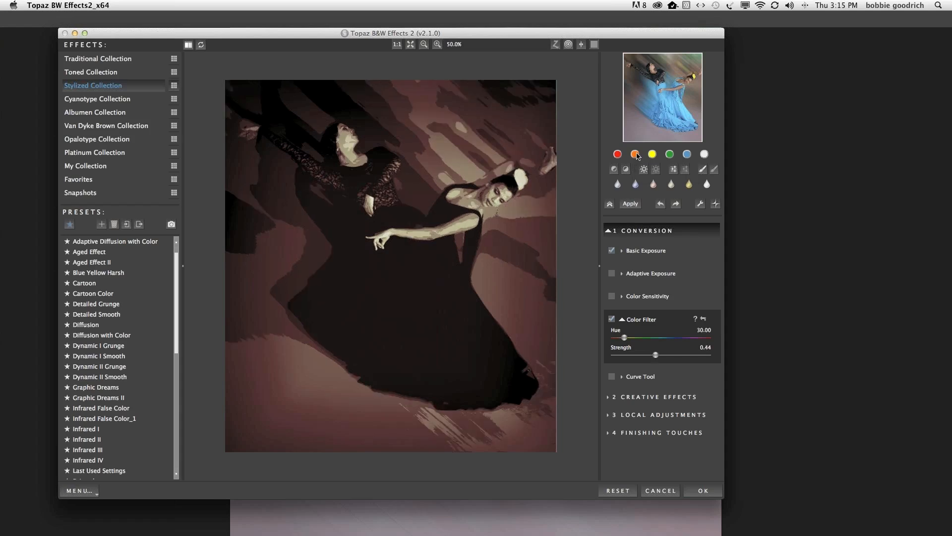
{"action": "left_click", "coordinate": [653, 154]}
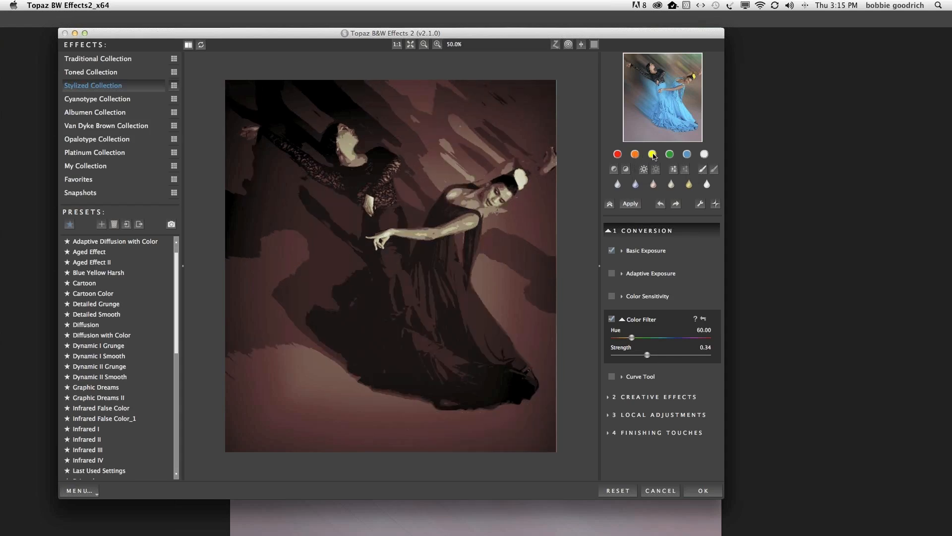
{"action": "left_click", "coordinate": [669, 154]}
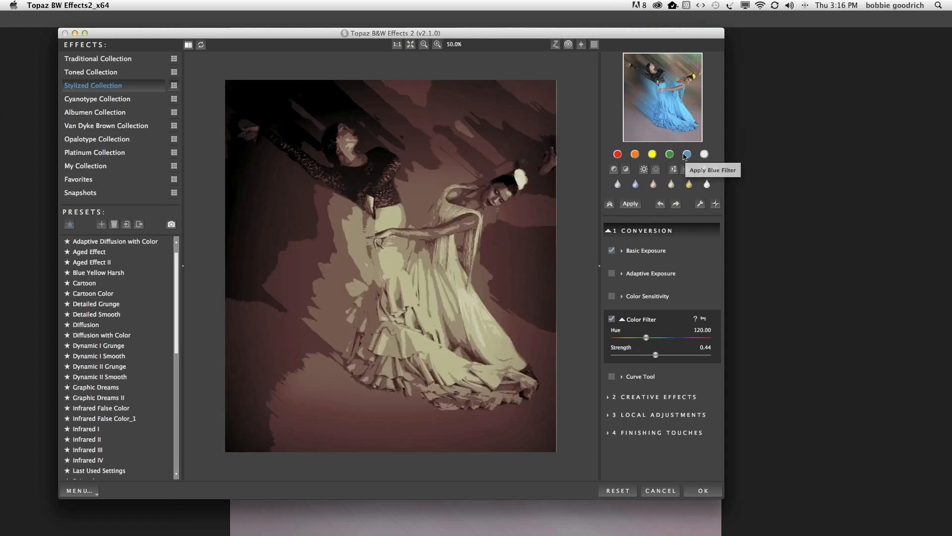
{"action": "left_click", "coordinate": [684, 156]}
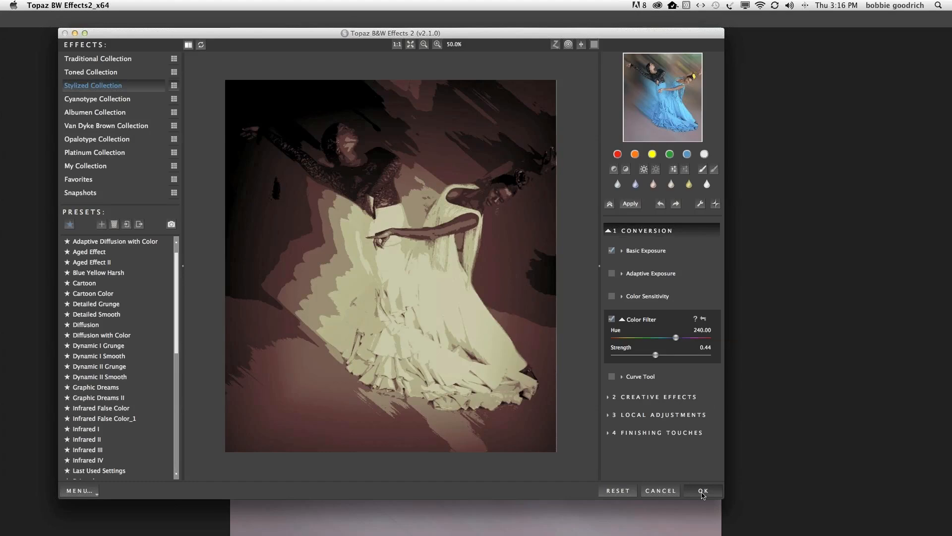
{"action": "left_click", "coordinate": [702, 491]}
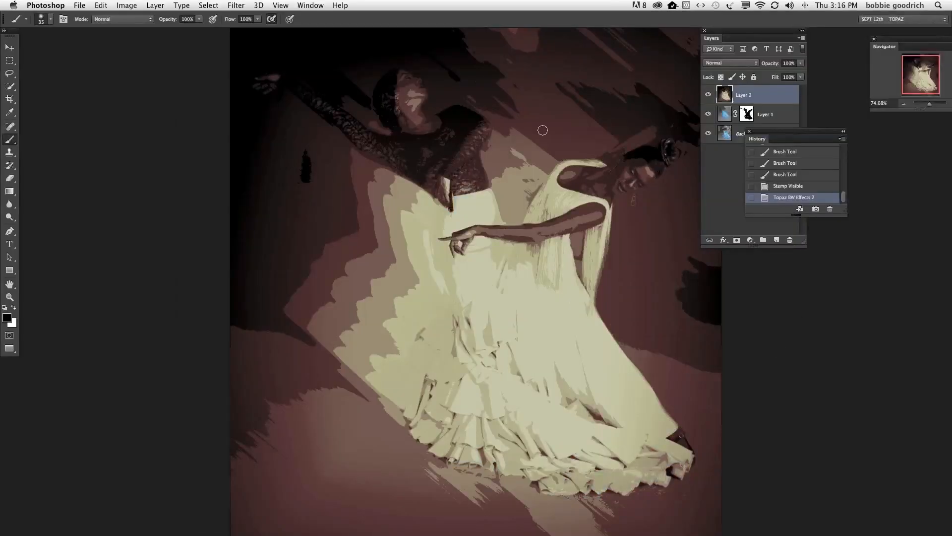
- Add a mask to Layer 2 and paint black to reveal the right dancer's face, neckline and extended arm
{"action": "left_click_drag", "start_coordinate": [788, 138], "coordinate": [900, 153]}
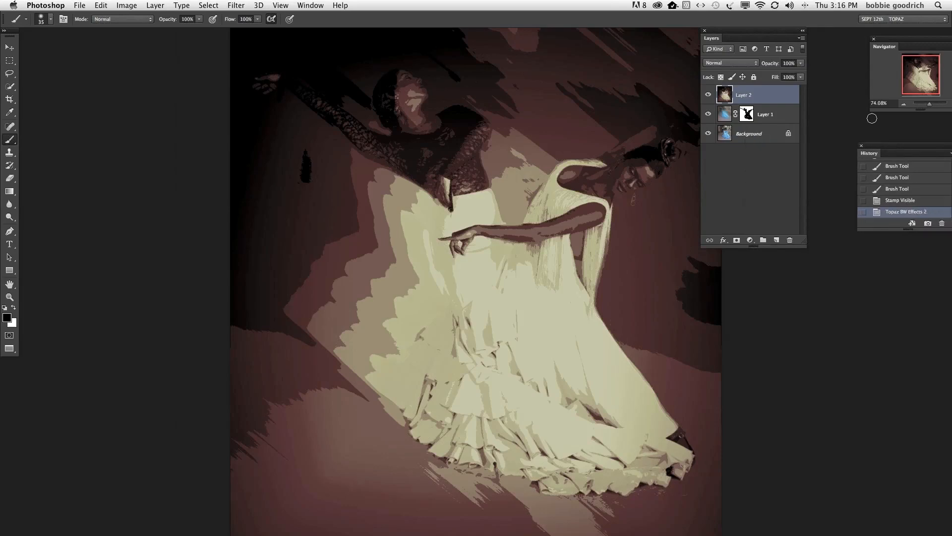
{"action": "left_click", "coordinate": [736, 241]}
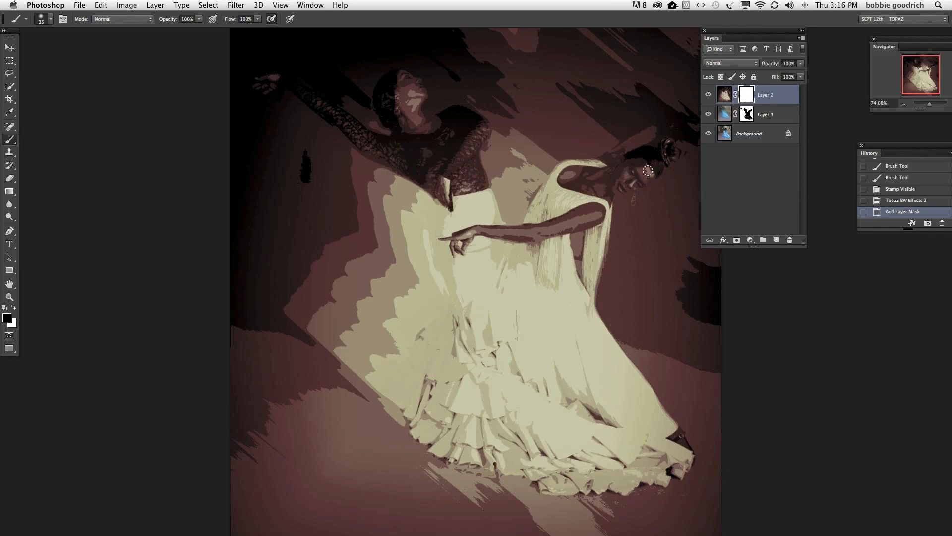
{"action": "left_click_drag", "start_coordinate": [647, 173], "coordinate": [563, 173]}
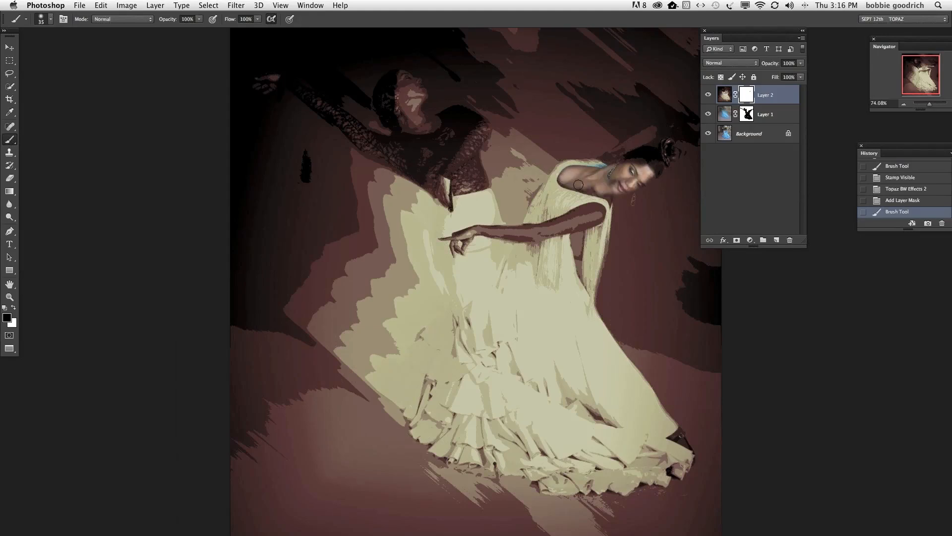
{"action": "mouse_move", "coordinate": [579, 184]}
{"action": "left_mouse_down"}
{"action": "mouse_move", "coordinate": [604, 191]}
{"action": "mouse_move", "coordinate": [602, 170]}
{"action": "mouse_move", "coordinate": [568, 178]}
{"action": "left_mouse_up"}
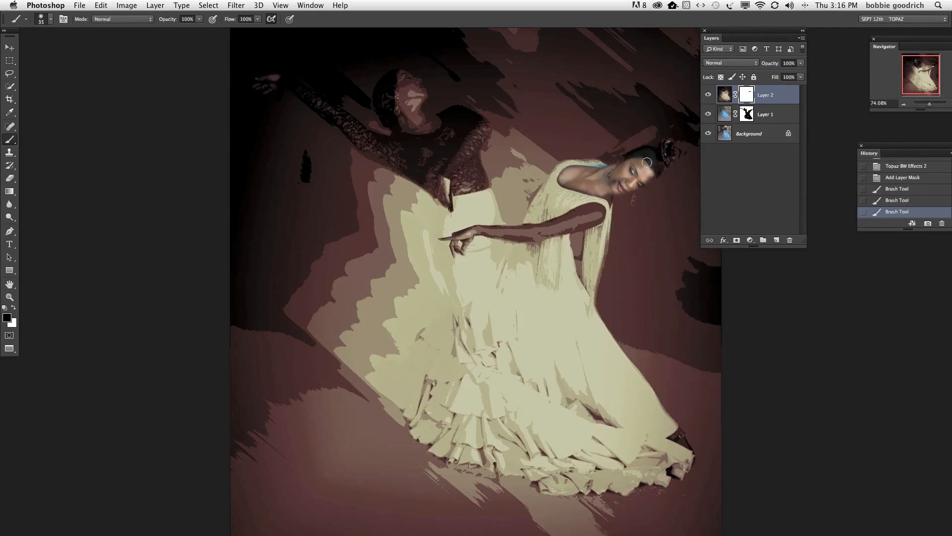
{"action": "mouse_move", "coordinate": [647, 163]}
{"action": "left_mouse_down"}
{"action": "mouse_move", "coordinate": [608, 183]}
{"action": "mouse_move", "coordinate": [638, 185]}
{"action": "mouse_move", "coordinate": [650, 169]}
{"action": "mouse_move", "coordinate": [628, 185]}
{"action": "mouse_move", "coordinate": [618, 186]}
{"action": "mouse_move", "coordinate": [644, 166]}
{"action": "mouse_move", "coordinate": [620, 174]}
{"action": "mouse_move", "coordinate": [648, 158]}
{"action": "mouse_move", "coordinate": [656, 172]}
{"action": "mouse_move", "coordinate": [652, 157]}
{"action": "mouse_move", "coordinate": [594, 170]}
{"action": "left_mouse_up"}
{"action": "mouse_move", "coordinate": [589, 217]}
{"action": "left_mouse_down"}
{"action": "mouse_move", "coordinate": [544, 228]}
{"action": "mouse_move", "coordinate": [598, 209]}
{"action": "mouse_move", "coordinate": [576, 226]}
{"action": "mouse_move", "coordinate": [518, 231]}
{"action": "mouse_move", "coordinate": [546, 249]}
{"action": "mouse_move", "coordinate": [523, 231]}
{"action": "mouse_move", "coordinate": [456, 238]}
{"action": "mouse_move", "coordinate": [542, 235]}
{"action": "mouse_move", "coordinate": [601, 212]}
{"action": "mouse_move", "coordinate": [567, 222]}
{"action": "left_mouse_up"}
{"action": "key", "text": "bracketleft"}
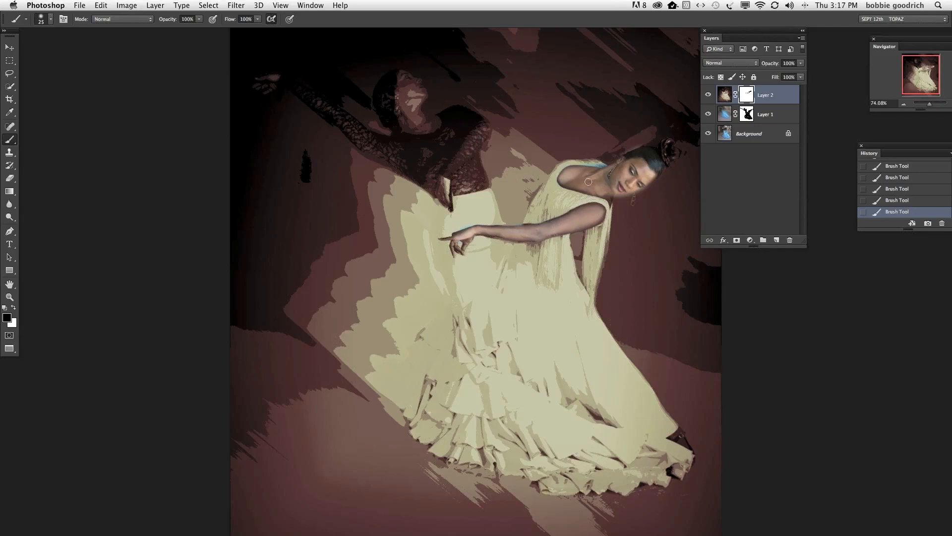
- Adjust the brush size and paint black on the mask to reveal the left dancer's head, lace top, outstretched arm and hand
{"action": "key", "text": "x"}
{"action": "key", "text": "bracketright"}
{"action": "key", "text": "bracketright"}
{"action": "key", "text": "bracketright"}
{"action": "key", "text": "x"}
{"action": "mouse_move", "coordinate": [457, 142]}
{"action": "left_mouse_down"}
{"action": "mouse_move", "coordinate": [401, 80]}
{"action": "mouse_move", "coordinate": [415, 89]}
{"action": "mouse_move", "coordinate": [384, 81]}
{"action": "mouse_move", "coordinate": [403, 128]}
{"action": "mouse_move", "coordinate": [457, 135]}
{"action": "mouse_move", "coordinate": [462, 121]}
{"action": "mouse_move", "coordinate": [476, 125]}
{"action": "mouse_move", "coordinate": [473, 145]}
{"action": "mouse_move", "coordinate": [440, 175]}
{"action": "mouse_move", "coordinate": [463, 180]}
{"action": "mouse_move", "coordinate": [466, 151]}
{"action": "mouse_move", "coordinate": [477, 178]}
{"action": "mouse_move", "coordinate": [447, 194]}
{"action": "mouse_move", "coordinate": [349, 124]}
{"action": "mouse_move", "coordinate": [447, 155]}
{"action": "mouse_move", "coordinate": [393, 76]}
{"action": "mouse_move", "coordinate": [386, 96]}
{"action": "mouse_move", "coordinate": [396, 121]}
{"action": "mouse_move", "coordinate": [407, 120]}
{"action": "mouse_move", "coordinate": [404, 86]}
{"action": "mouse_move", "coordinate": [414, 86]}
{"action": "mouse_move", "coordinate": [422, 111]}
{"action": "left_mouse_up"}
{"action": "key", "text": "bracketleft"}
{"action": "key", "text": "bracketleft"}
{"action": "key", "text": "bracketleft"}
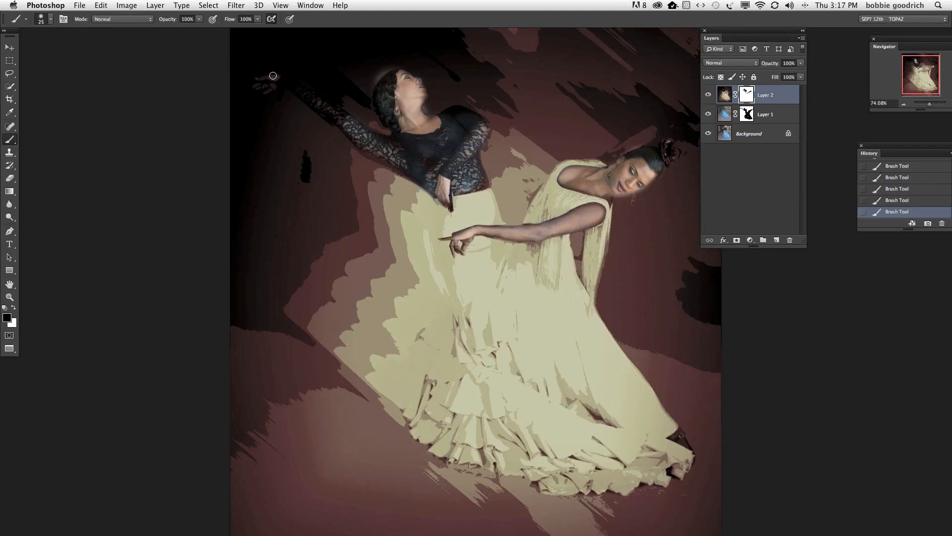
{"action": "mouse_move", "coordinate": [266, 79]}
{"action": "left_mouse_down"}
{"action": "mouse_move", "coordinate": [347, 126]}
{"action": "mouse_move", "coordinate": [288, 89]}
{"action": "mouse_move", "coordinate": [249, 82]}
{"action": "mouse_move", "coordinate": [289, 83]}
{"action": "mouse_move", "coordinate": [262, 81]}
{"action": "mouse_move", "coordinate": [279, 81]}
{"action": "mouse_move", "coordinate": [297, 112]}
{"action": "mouse_move", "coordinate": [304, 109]}
{"action": "mouse_move", "coordinate": [286, 92]}
{"action": "mouse_move", "coordinate": [311, 108]}
{"action": "left_mouse_up"}
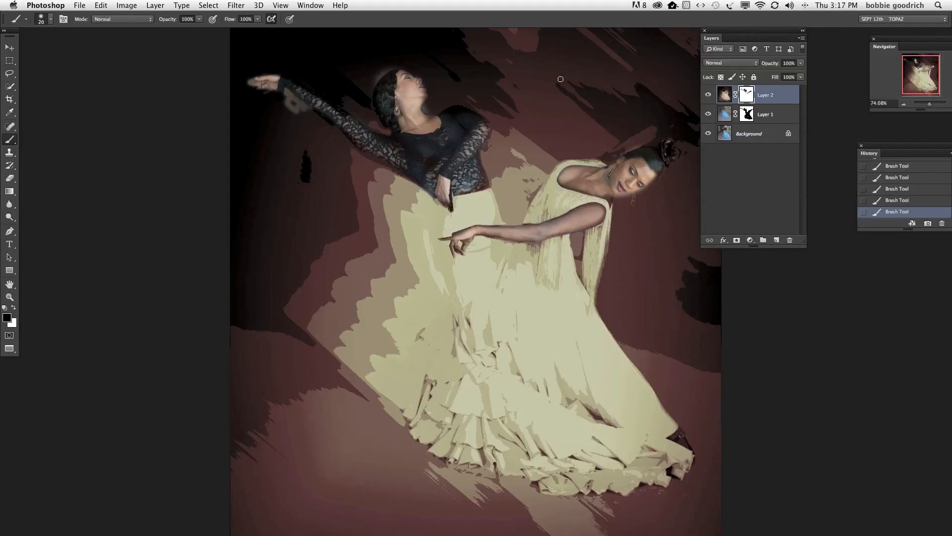
- Paint white with a size 20 brush to remove the spill below the left dancer's outstretched arm and around her head and neck
{"action": "left_click_drag", "start_coordinate": [932, 105], "coordinate": [931, 106]}
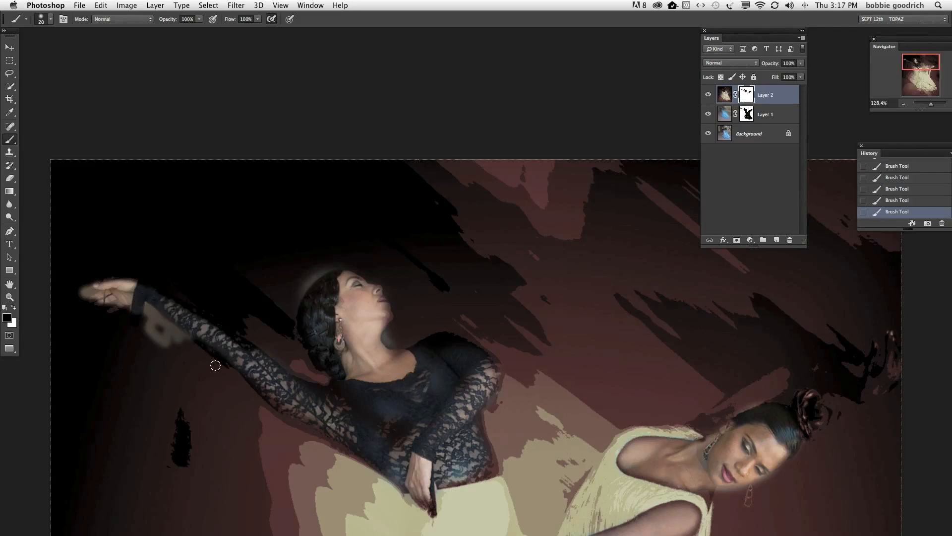
{"action": "key", "text": "x"}
{"action": "mouse_move", "coordinate": [198, 356]}
{"action": "left_mouse_down"}
{"action": "mouse_move", "coordinate": [148, 306]}
{"action": "mouse_move", "coordinate": [153, 345]}
{"action": "mouse_move", "coordinate": [151, 330]}
{"action": "mouse_move", "coordinate": [169, 351]}
{"action": "mouse_move", "coordinate": [161, 321]}
{"action": "mouse_move", "coordinate": [200, 356]}
{"action": "left_mouse_up"}
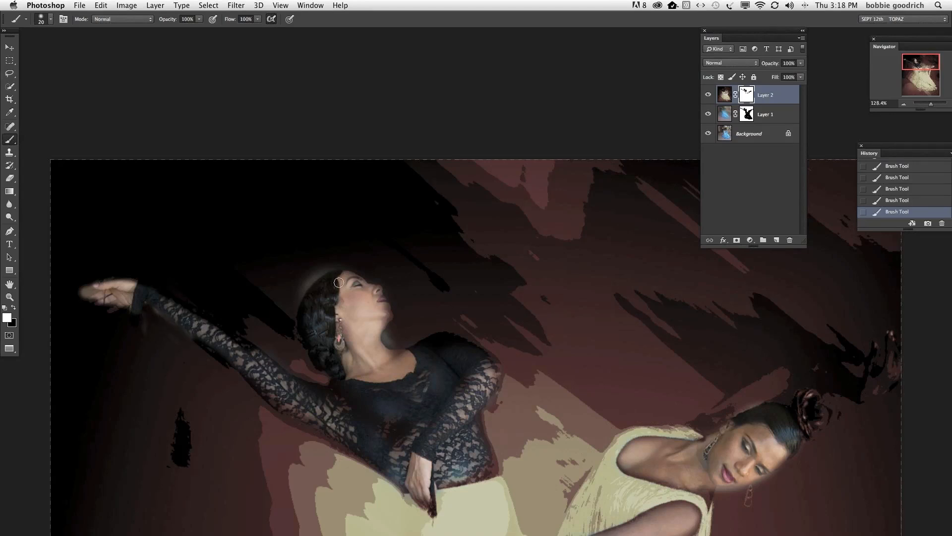
{"action": "mouse_move", "coordinate": [335, 256]}
{"action": "left_mouse_down"}
{"action": "mouse_move", "coordinate": [297, 292]}
{"action": "mouse_move", "coordinate": [323, 265]}
{"action": "mouse_move", "coordinate": [305, 284]}
{"action": "mouse_move", "coordinate": [310, 272]}
{"action": "left_mouse_up"}
{"action": "mouse_move", "coordinate": [399, 321]}
{"action": "left_mouse_down"}
{"action": "mouse_move", "coordinate": [390, 344]}
{"action": "mouse_move", "coordinate": [415, 342]}
{"action": "left_mouse_up"}
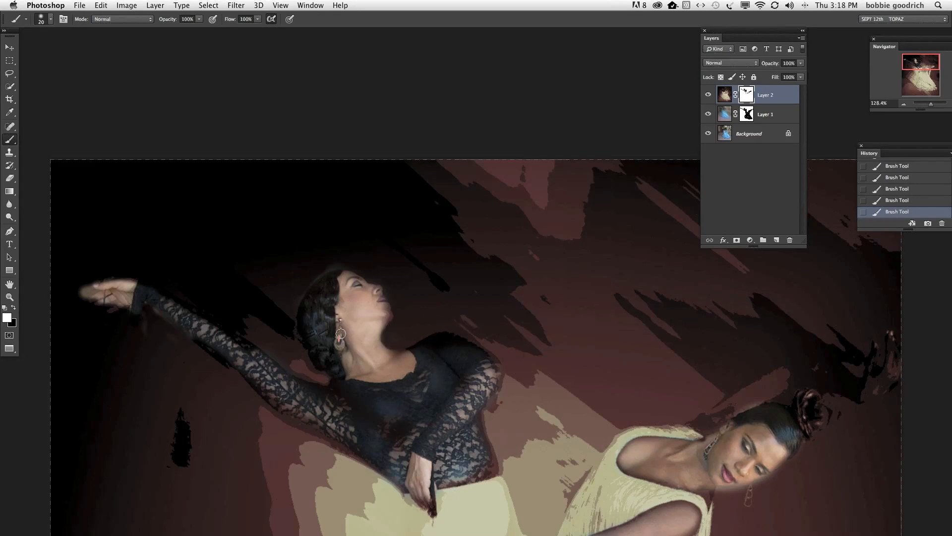
- Paint black on the Layer 2 mask over the back of the left dancer's hair and, with a smaller brush, along her lace waist edge
{"action": "key", "text": "x"}
{"action": "mouse_move", "coordinate": [314, 302]}
{"action": "left_mouse_down"}
{"action": "mouse_move", "coordinate": [302, 337]}
{"action": "mouse_move", "coordinate": [321, 366]}
{"action": "left_mouse_up"}
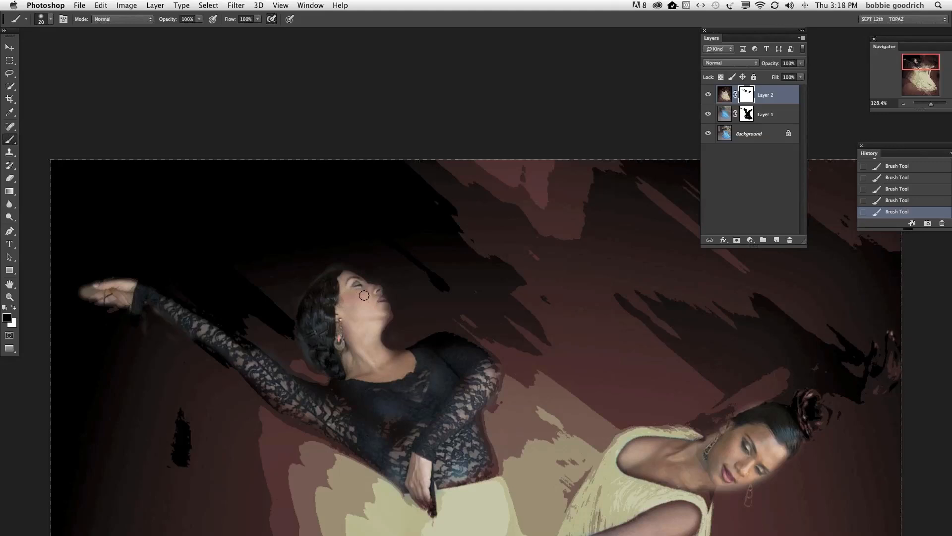
{"action": "key", "text": "bracketleft"}
{"action": "key", "text": "bracketleft"}
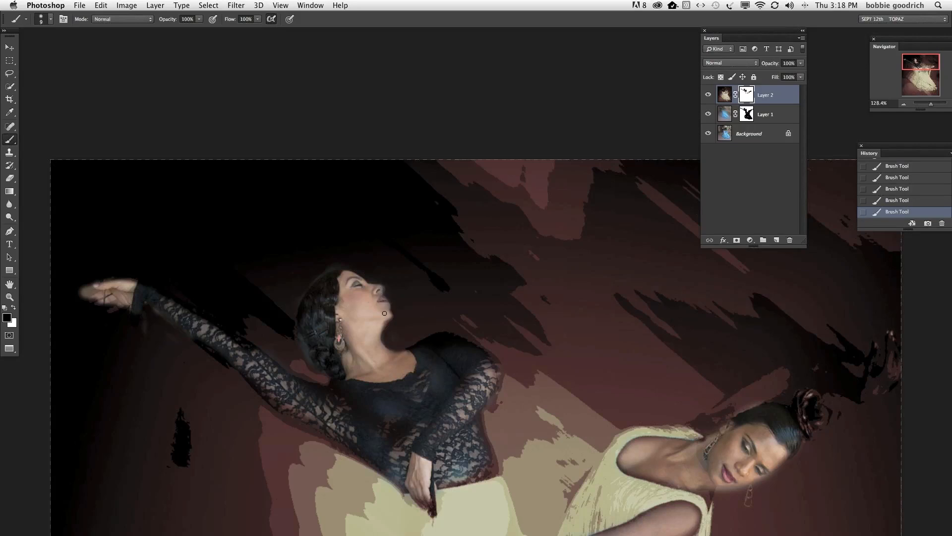
{"action": "scroll", "coordinate": [422, 479], "scroll_direction": "right", "scroll_amount": 1}
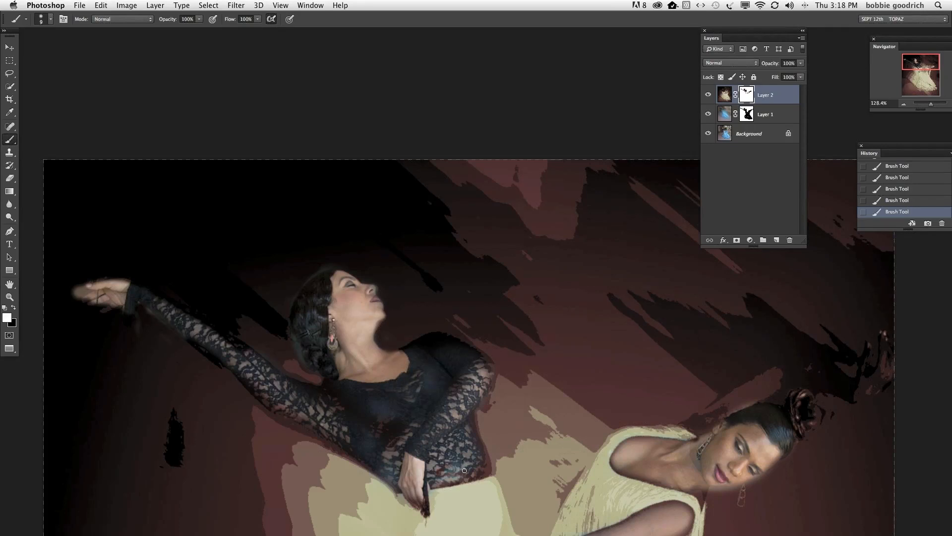
{"action": "mouse_move", "coordinate": [438, 478]}
{"action": "left_mouse_down"}
{"action": "mouse_move", "coordinate": [491, 478]}
{"action": "mouse_move", "coordinate": [477, 447]}
{"action": "left_mouse_up"}
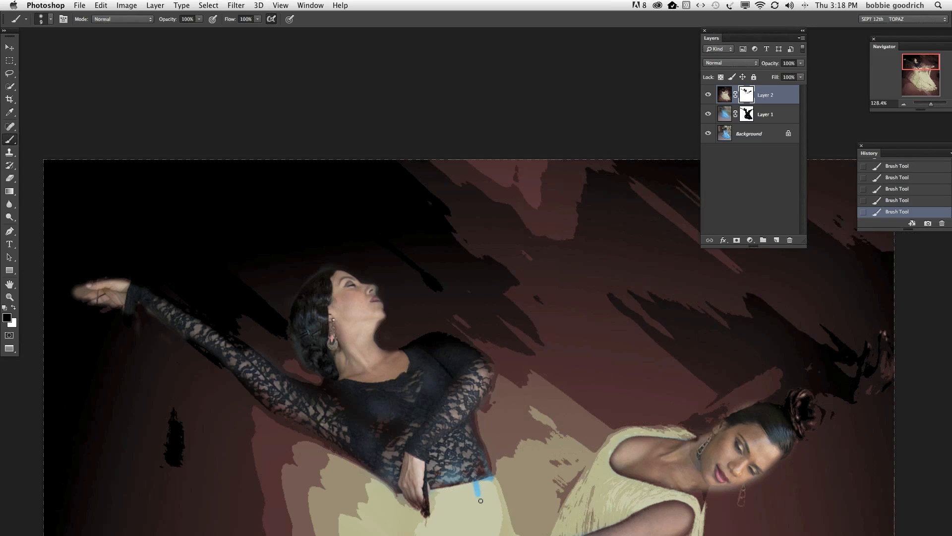
- Paint white on the mask to cover the blue spill on the skirt below the waist and clean up the left dancer's outstretched fingertips
{"action": "key", "text": "x"}
{"action": "mouse_move", "coordinate": [482, 501]}
{"action": "left_mouse_down"}
{"action": "mouse_move", "coordinate": [475, 485]}
{"action": "mouse_move", "coordinate": [492, 480]}
{"action": "left_mouse_up"}
{"action": "key", "text": "x"}
{"action": "key", "text": "x"}
{"action": "mouse_move", "coordinate": [77, 287]}
{"action": "left_mouse_down"}
{"action": "mouse_move", "coordinate": [91, 290]}
{"action": "mouse_move", "coordinate": [72, 295]}
{"action": "mouse_move", "coordinate": [94, 290]}
{"action": "left_mouse_up"}
{"action": "key", "text": "x"}
{"action": "key", "text": "x"}
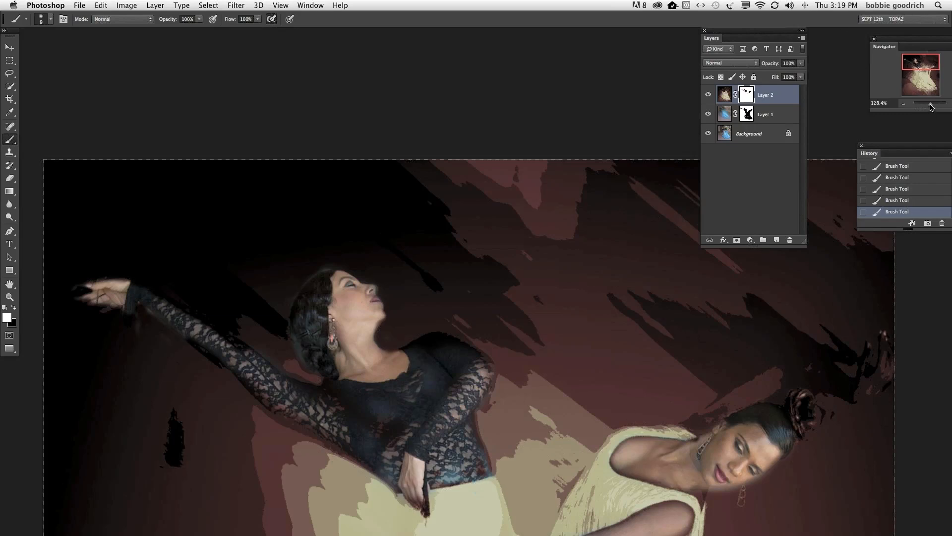
- Stamp all visible layers into a new layer and open it in Topaz Adjust 5
{"action": "left_click_drag", "start_coordinate": [931, 107], "coordinate": [931, 107]}
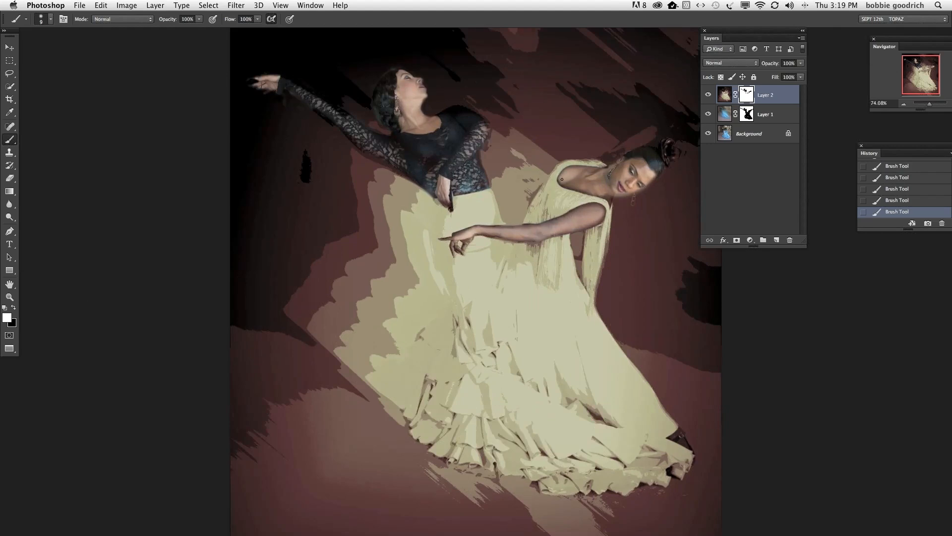
{"action": "key", "text": "x"}
{"action": "key", "text": "x"}
{"action": "key", "text": "x"}
{"action": "left_click_drag", "start_coordinate": [775, 35], "coordinate": [779, 167]}
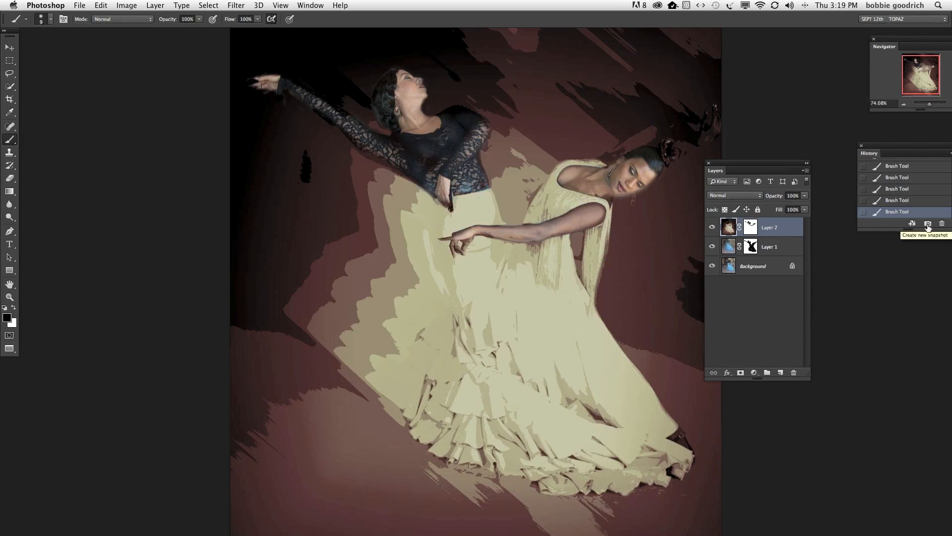
{"action": "key", "text": "super+alt+shift+e"}
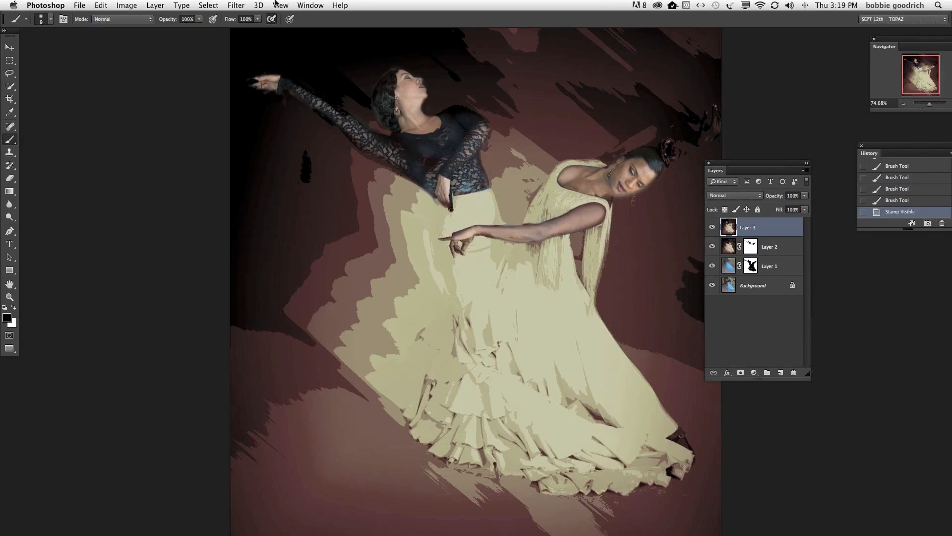
{"action": "left_click", "coordinate": [236, 5]}
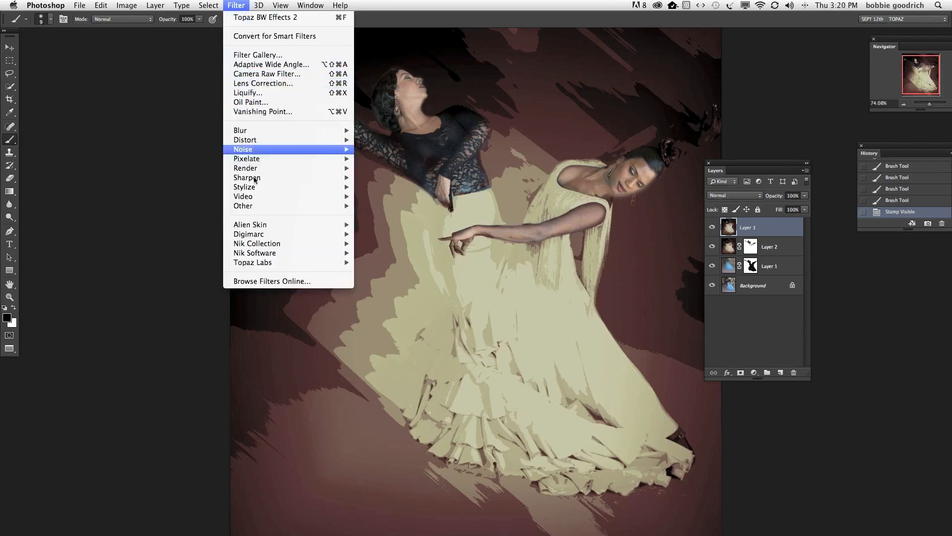
{"action": "mouse_move", "coordinate": [253, 263]}
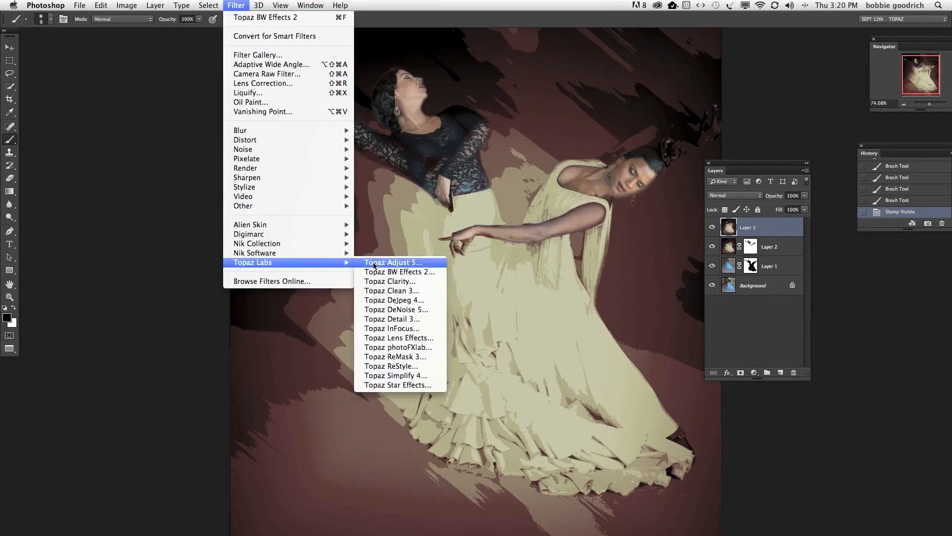
{"action": "left_click", "coordinate": [373, 263]}
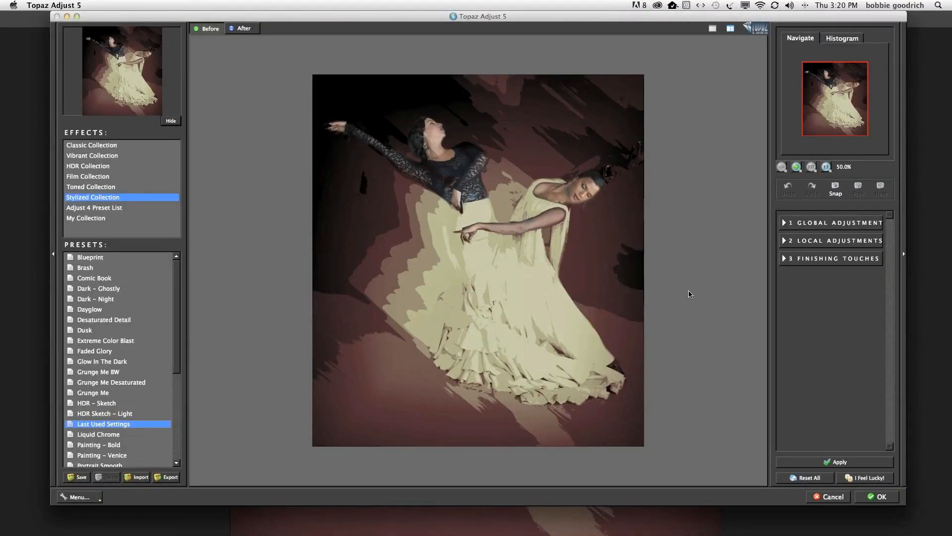
- Reset all Topaz Adjust settings, then enable the Border finishing touch and expand its parameters
{"action": "left_click", "coordinate": [819, 479]}
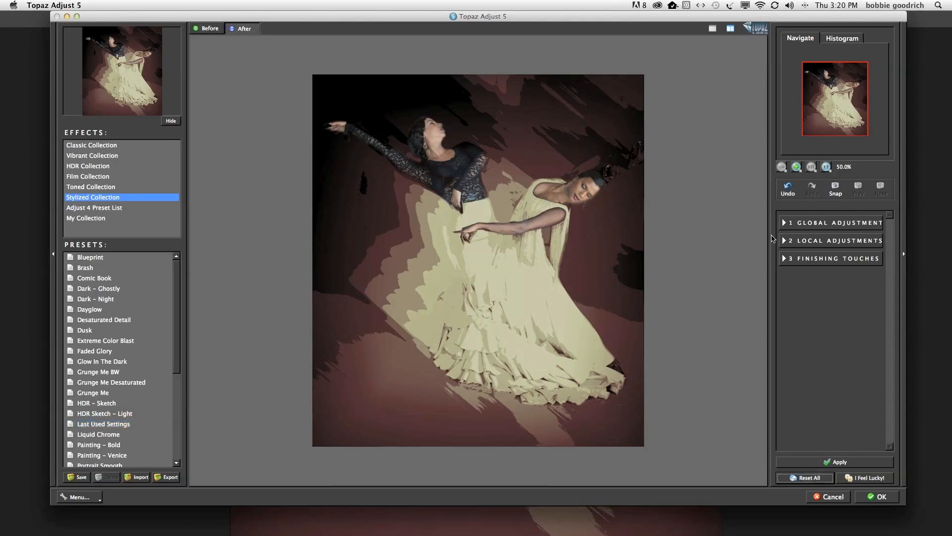
{"action": "left_click", "coordinate": [784, 259]}
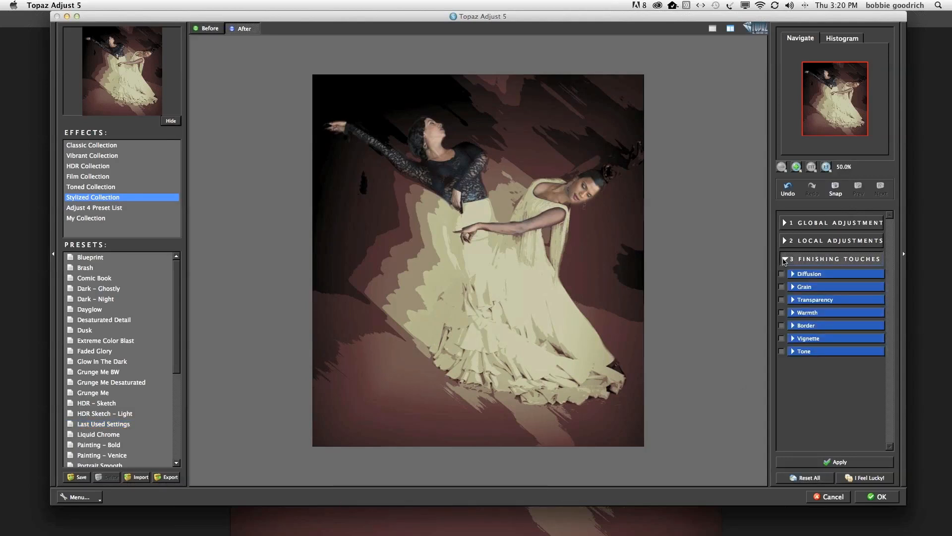
{"action": "left_click", "coordinate": [782, 325]}
{"action": "left_click", "coordinate": [793, 326]}
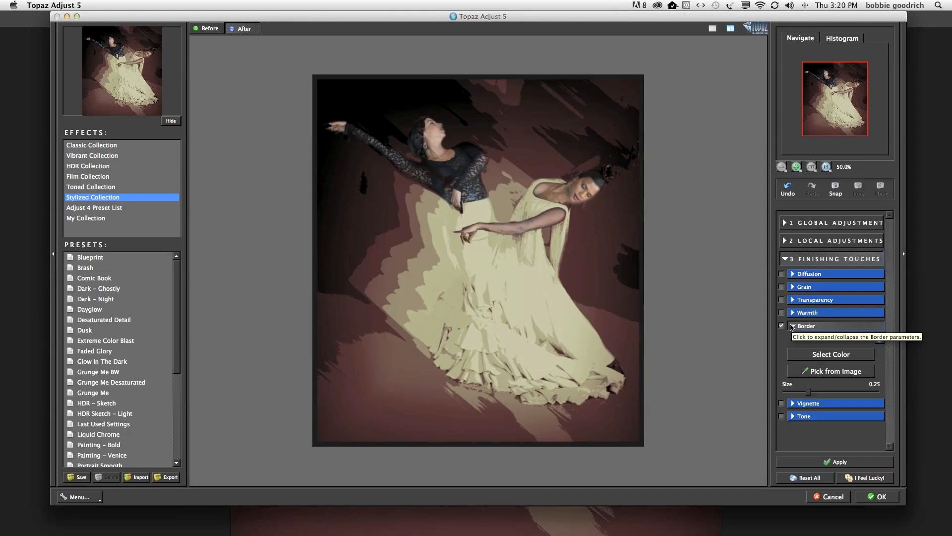
- Set the border size to 0.54, trying the dress's cream and a brown from the floor as border colors sampled from the image
{"action": "left_click", "coordinate": [824, 373]}
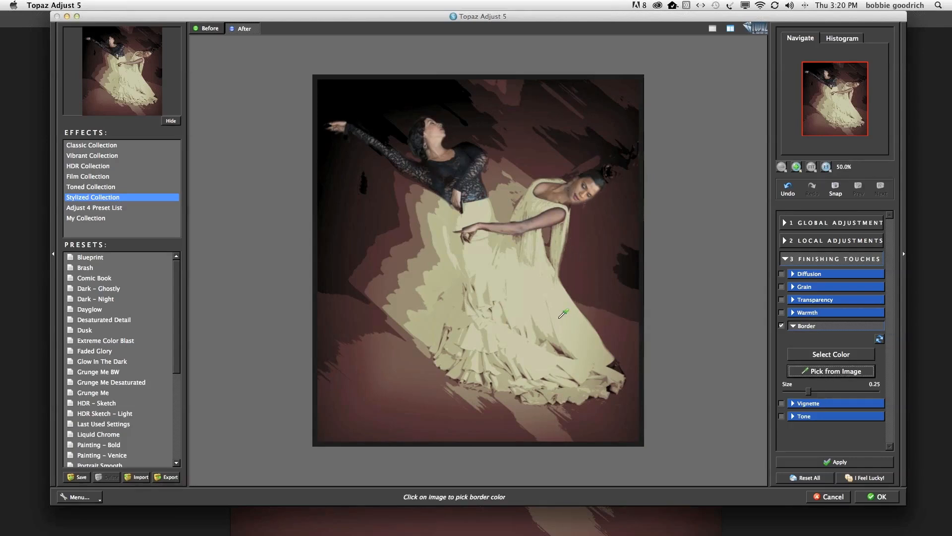
{"action": "left_click", "coordinate": [547, 294]}
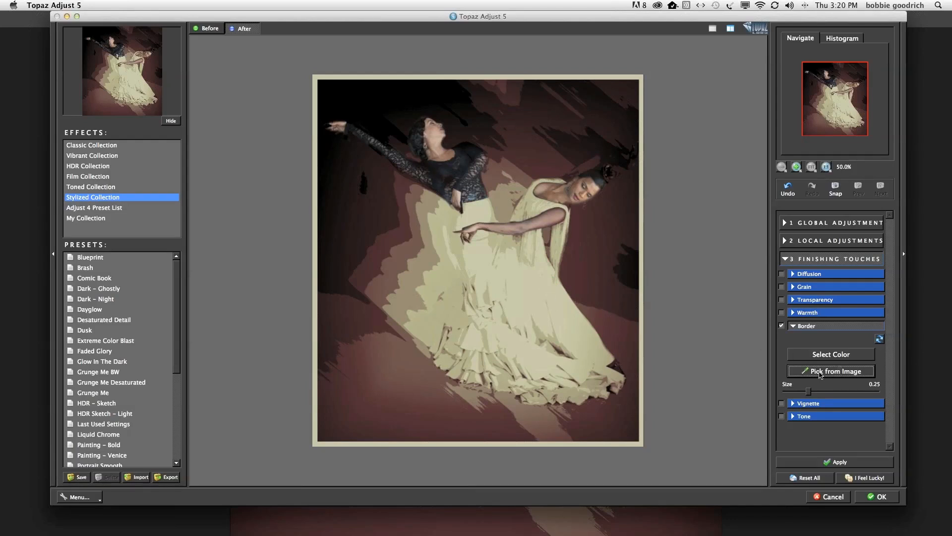
{"action": "left_click_drag", "start_coordinate": [809, 392], "coordinate": [834, 392]}
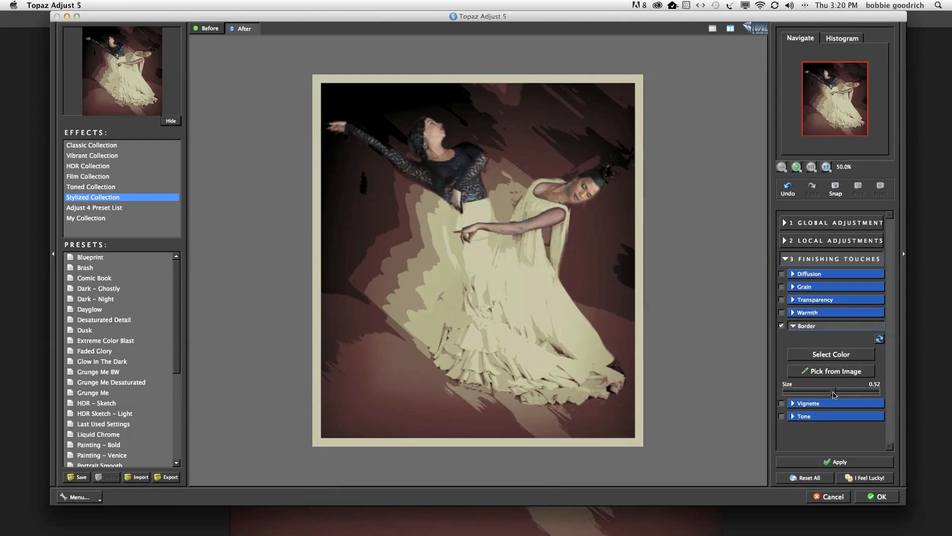
{"action": "left_click", "coordinate": [811, 372]}
{"action": "left_click", "coordinate": [544, 406]}
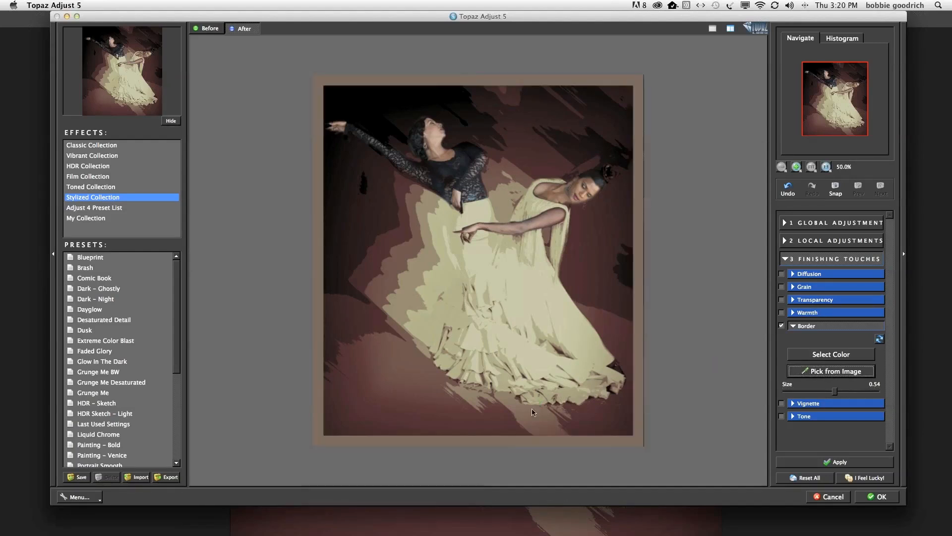
- Sample the maroon background beside the dress as the border color and apply the Topaz Adjust effect to the layer
{"action": "left_click", "coordinate": [808, 373]}
{"action": "left_click", "coordinate": [605, 318]}
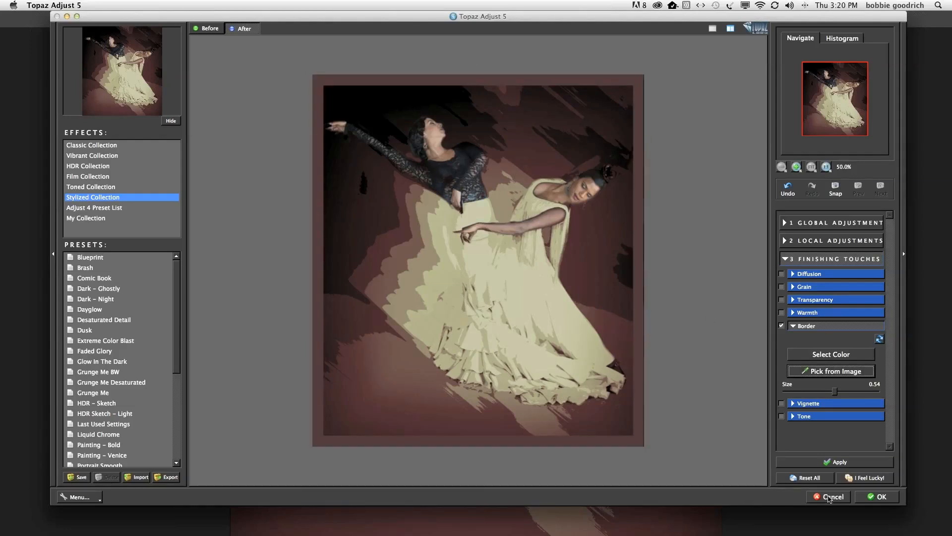
{"action": "left_click", "coordinate": [831, 463]}
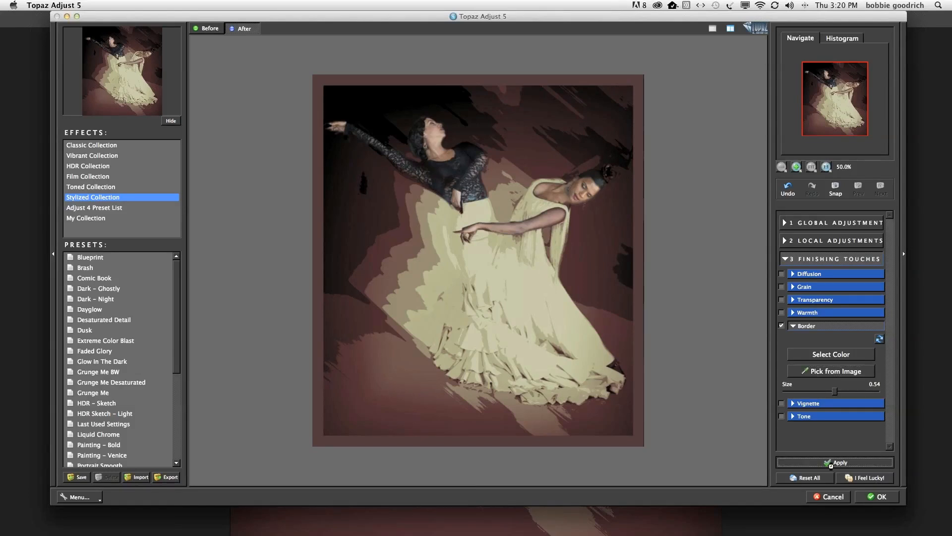
{"action": "left_click", "coordinate": [880, 497]}
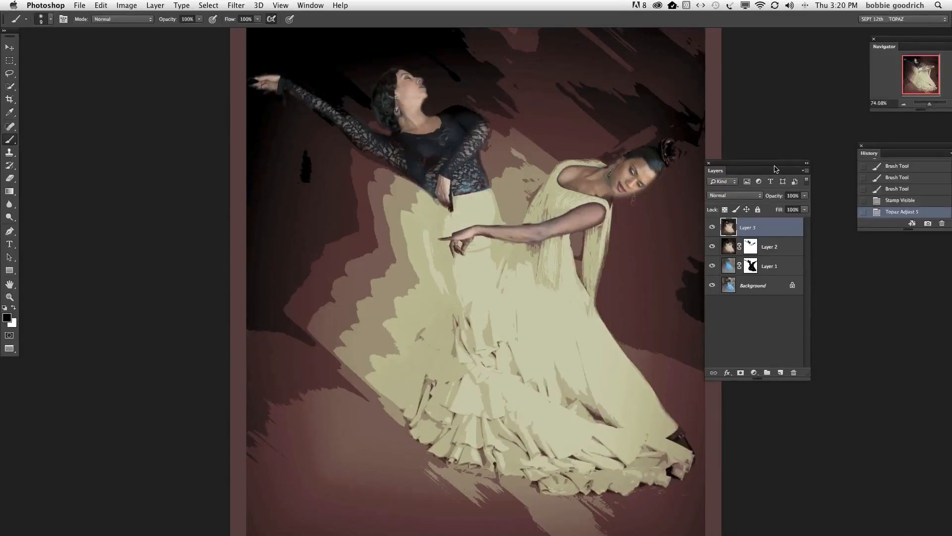
- Rename the bordered top layer as ADJUST BORDER
{"action": "left_click_drag", "start_coordinate": [769, 168], "coordinate": [794, 171]}
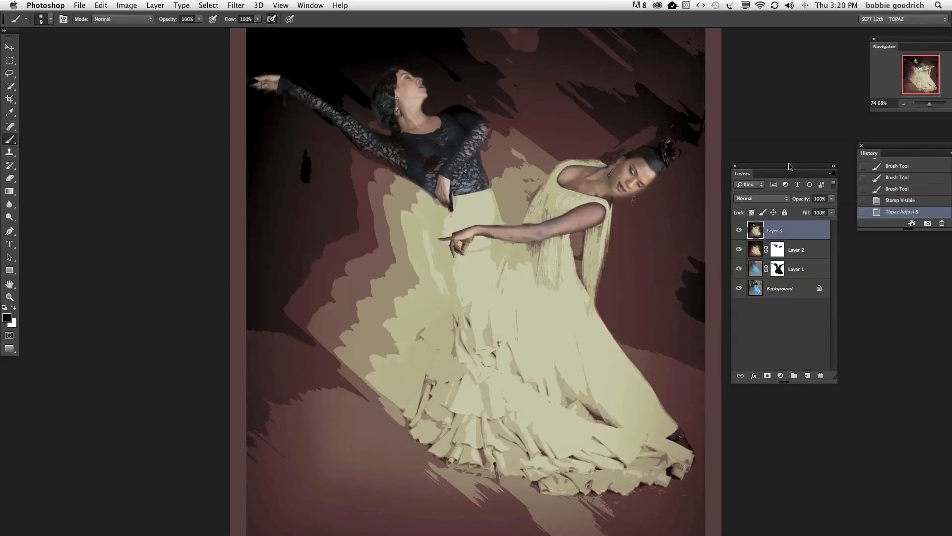
{"action": "double_click", "coordinate": [775, 232]}
{"action": "key", "text": "Right"}
{"action": "type", "text": "ADJUST"}
{"action": "left_click_drag", "start_coordinate": [783, 230], "coordinate": [762, 230]}
{"action": "key", "text": "BackSpace"}
{"action": "type", "text": "BORDER"}
{"action": "key", "text": "Return"}
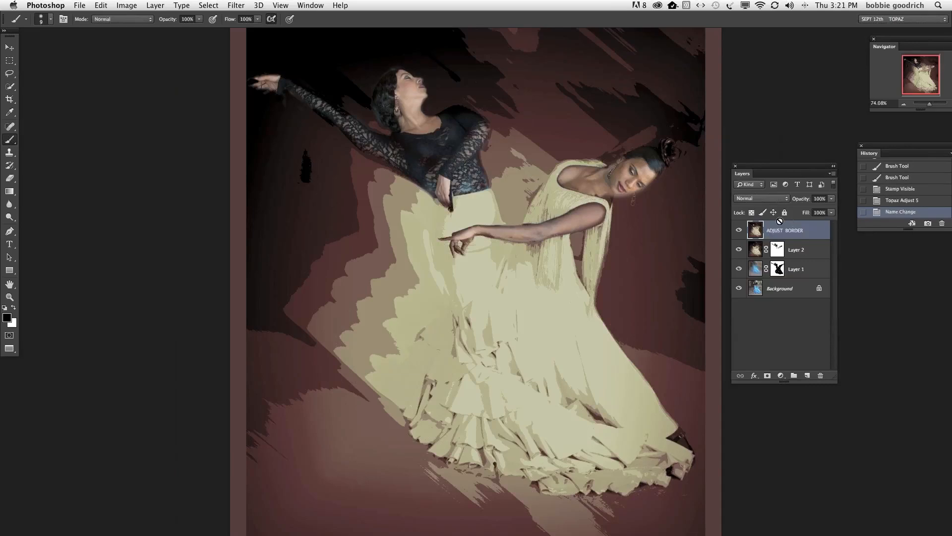
- Stamp the visible layers into a new top layer, set its blending mode to Soft Light and its fill to 56%
{"action": "key", "text": "super+alt+shift+e"}
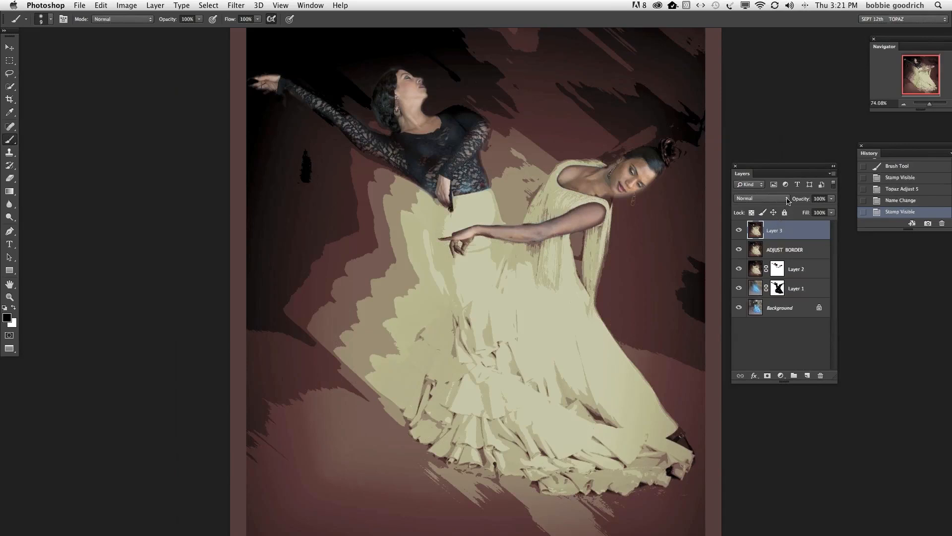
{"action": "left_click", "coordinate": [788, 200]}
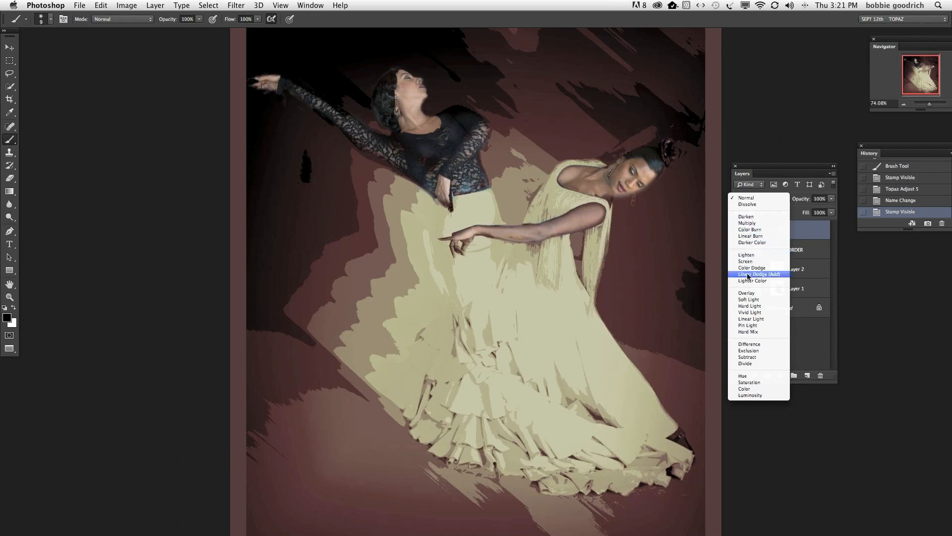
{"action": "left_click", "coordinate": [746, 300]}
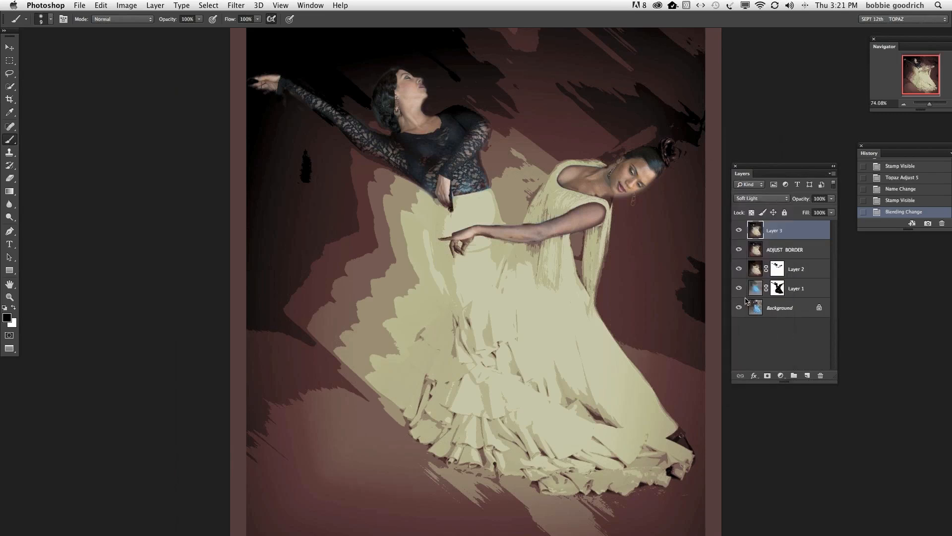
{"action": "left_click", "coordinate": [831, 213]}
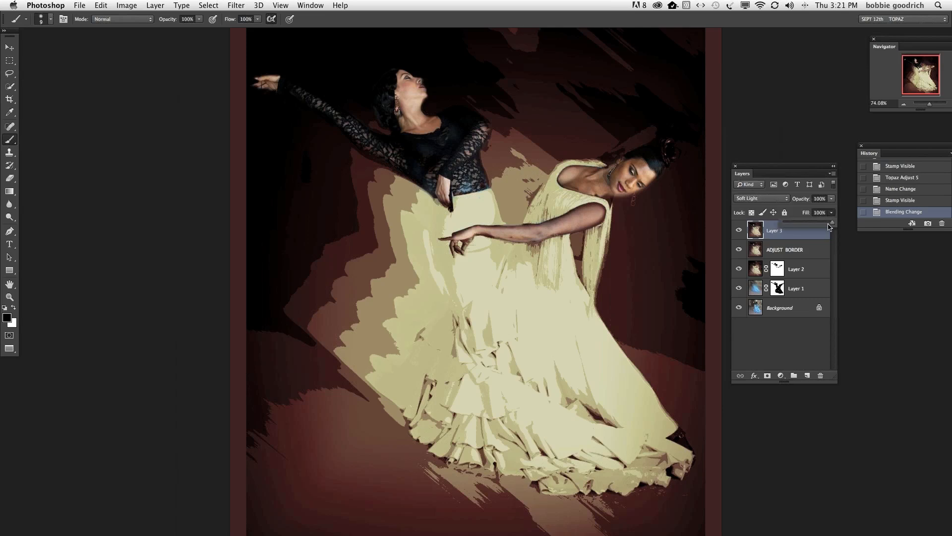
{"action": "left_click_drag", "start_coordinate": [833, 223], "coordinate": [813, 224]}
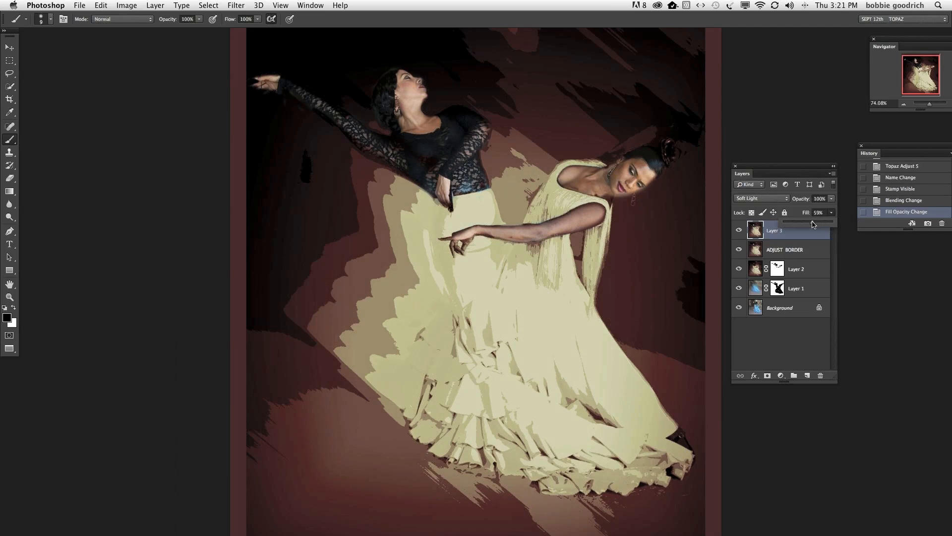
{"action": "left_click_drag", "start_coordinate": [813, 224], "coordinate": [812, 224]}
{"action": "left_click_drag", "start_coordinate": [813, 224], "coordinate": [812, 225]}
{"action": "left_click_drag", "start_coordinate": [754, 168], "coordinate": [854, 239]}
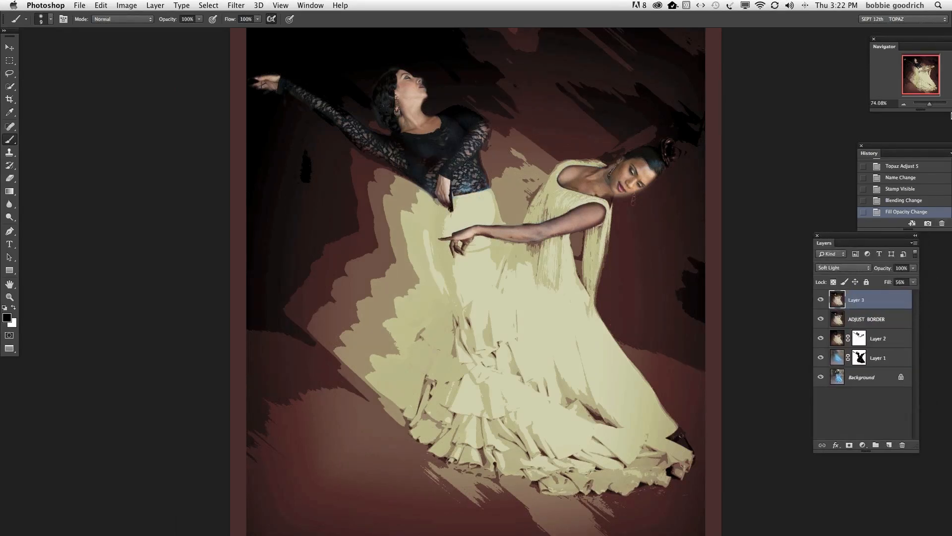
{"action": "left_click_drag", "start_coordinate": [931, 105], "coordinate": [929, 110]}
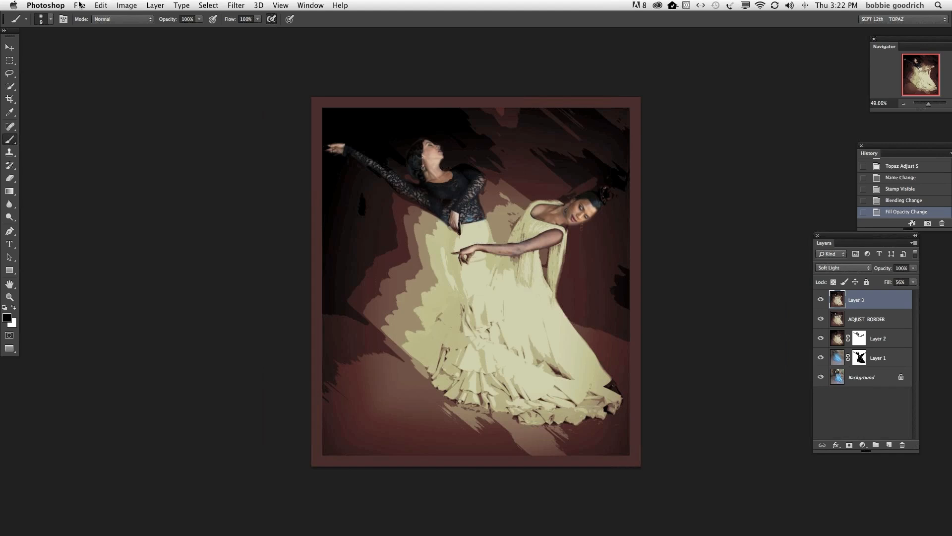
- Quit Photoshop without saving the changes to RAW.psd
{"action": "left_click", "coordinate": [57, 5]}
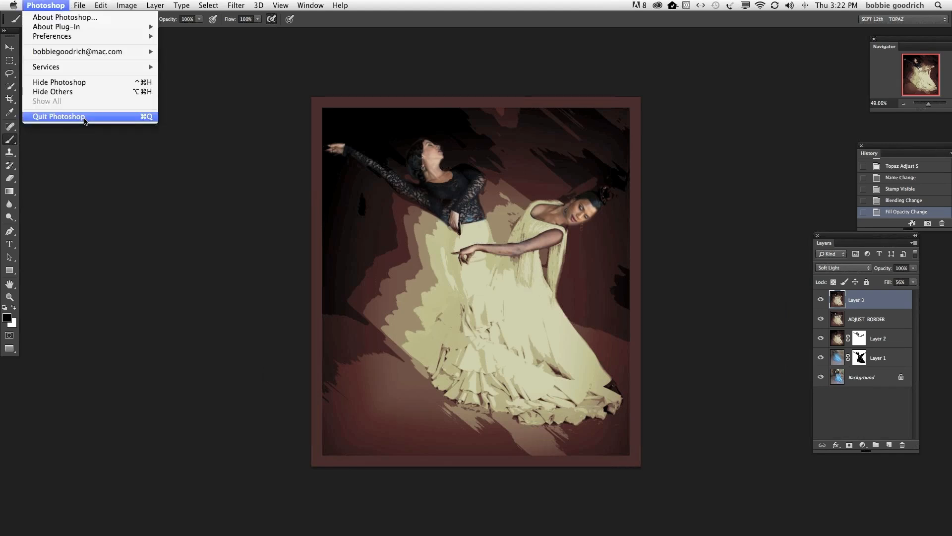
{"action": "left_click", "coordinate": [84, 117]}
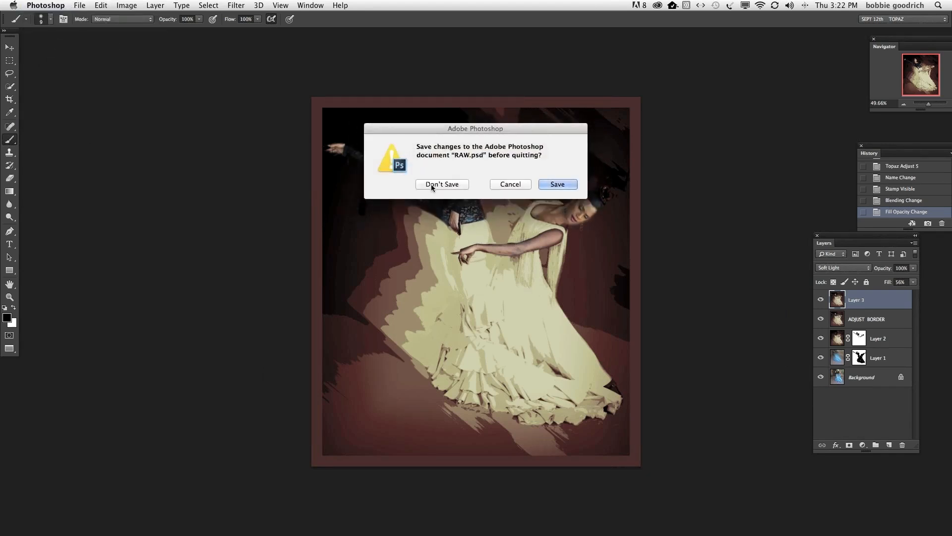
{"action": "left_click", "coordinate": [440, 183]}
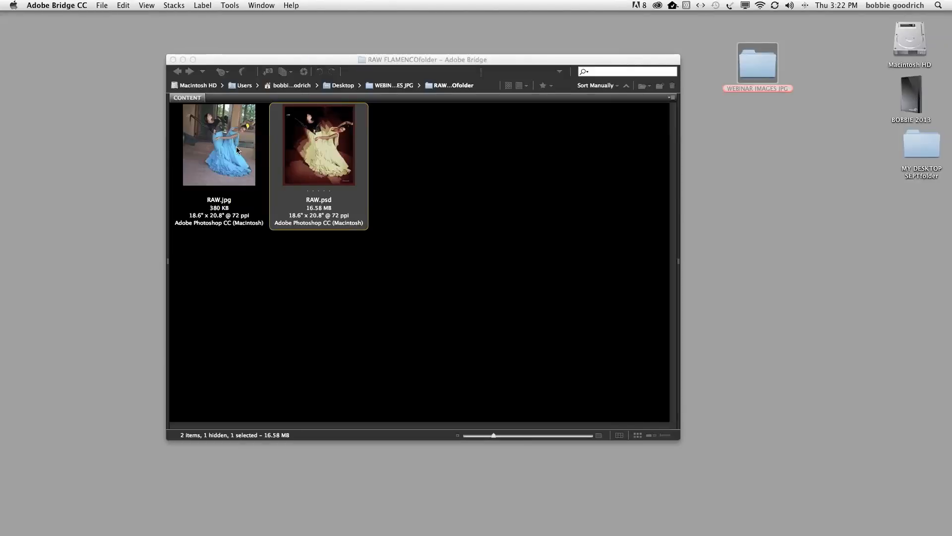
- Close the flamenco folder's window and open the WEBINAR IMAGES JPG desktop folder in Adobe Bridge
{"action": "left_click", "coordinate": [173, 59]}
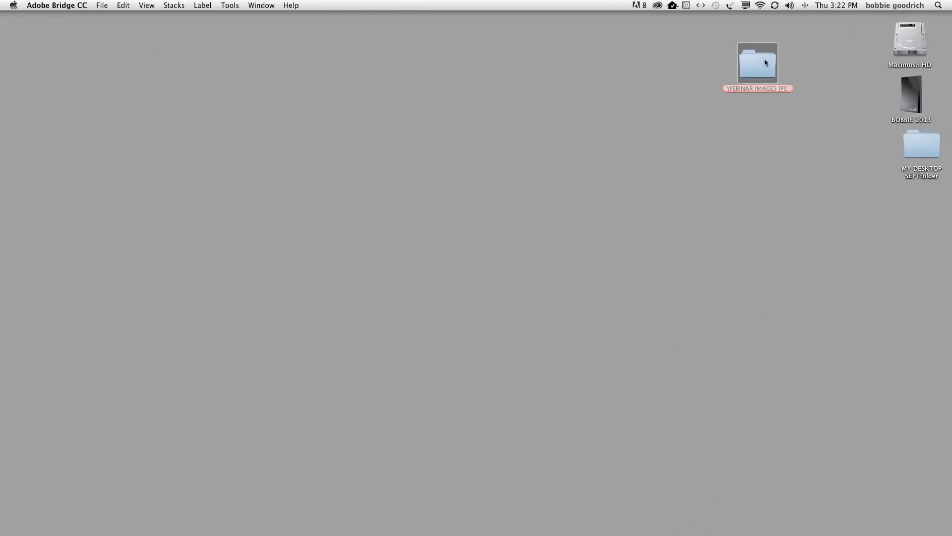
{"action": "left_click_drag", "start_coordinate": [765, 62], "coordinate": [640, 520]}
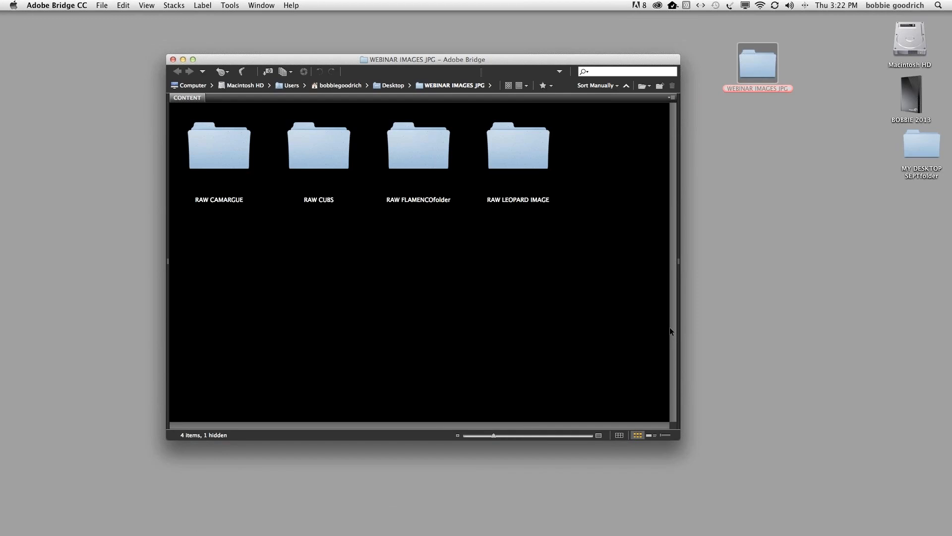
- Open LEOPARD IN TREE.psd from the RAW LEOPARD IMAGE folder in Photoshop and close the two floating plug-in palettes
{"action": "double_click", "coordinate": [518, 150]}
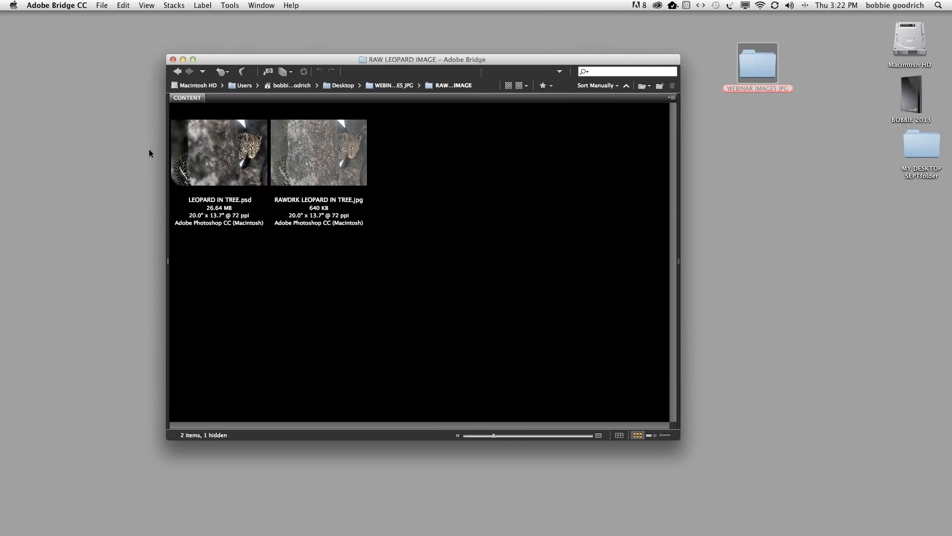
{"action": "double_click", "coordinate": [225, 162]}
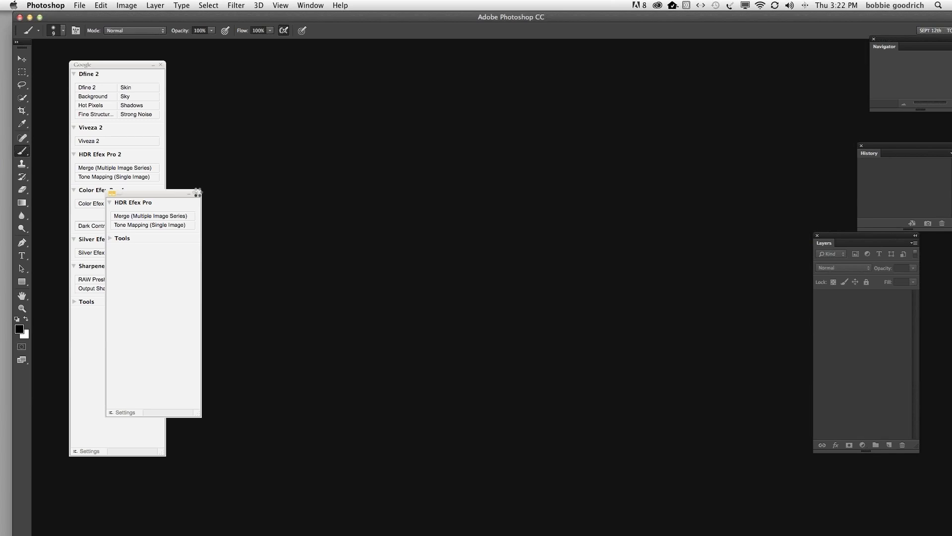
{"action": "left_click", "coordinate": [197, 193]}
{"action": "left_click", "coordinate": [161, 64]}
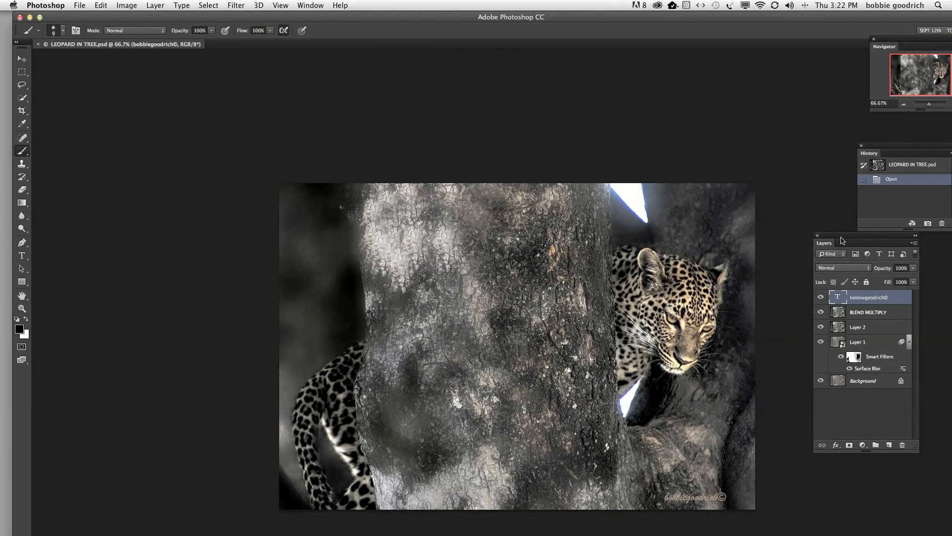
- Hide every layer above the Background to view the original leopard photo
{"action": "left_click_drag", "start_coordinate": [842, 240], "coordinate": [837, 258]}
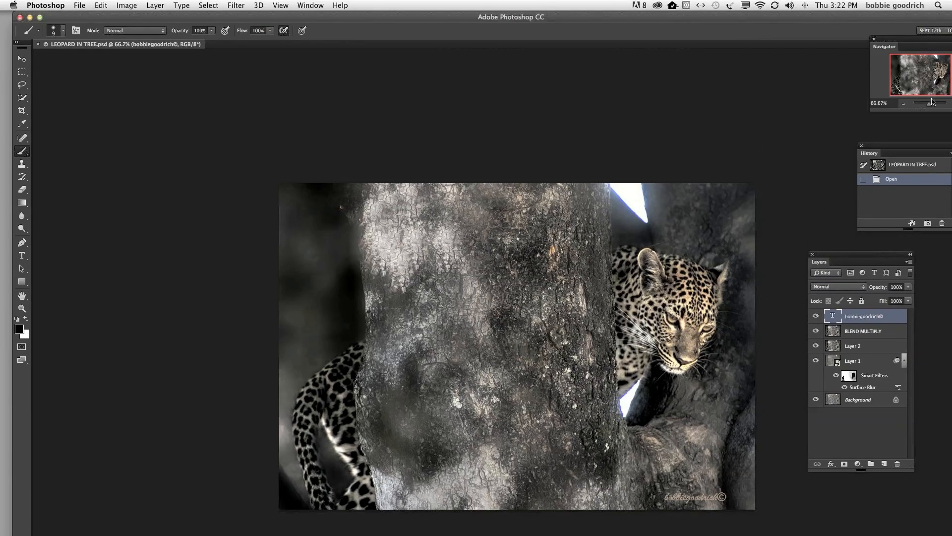
{"action": "left_click_drag", "start_coordinate": [929, 104], "coordinate": [929, 104]}
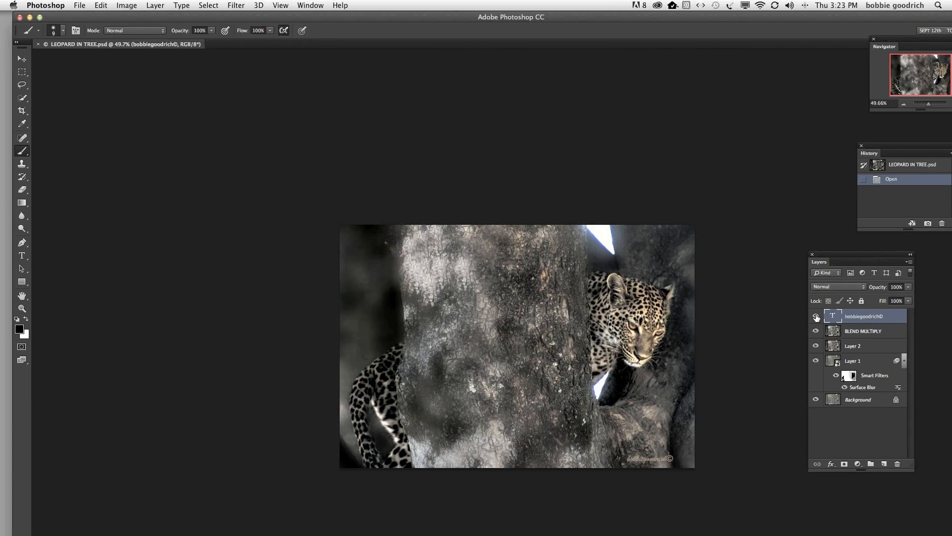
{"action": "left_click_drag", "start_coordinate": [817, 317], "coordinate": [814, 390]}
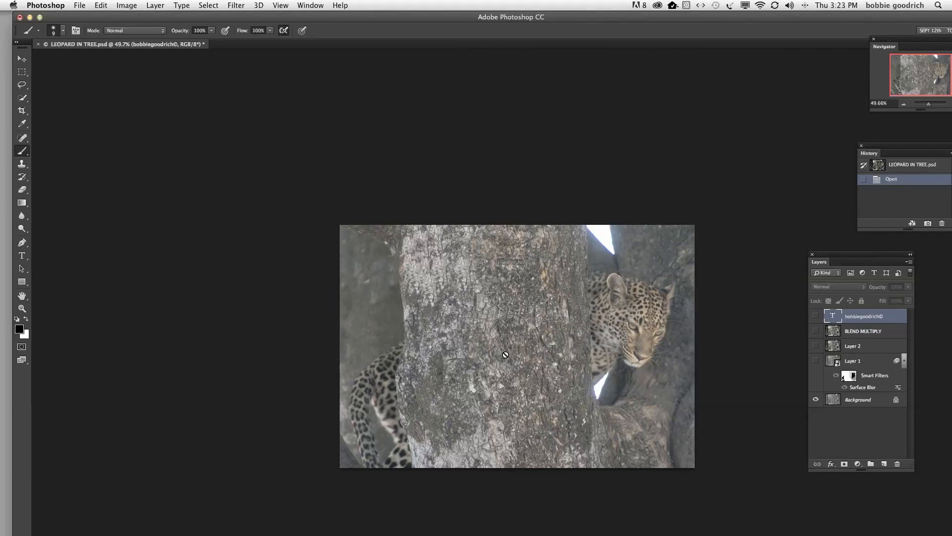
- Delete Layer 1, Layer 2, BLEND MULTIPLY and the copyright text layer, keeping only the Background
{"action": "left_click", "coordinate": [864, 387]}
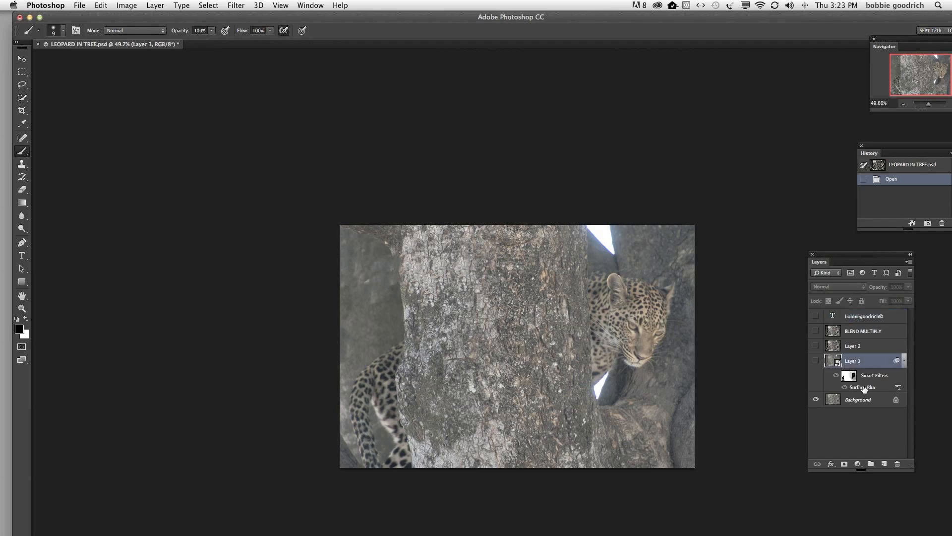
{"action": "key", "text": "Delete"}
{"action": "key", "text": "Delete"}
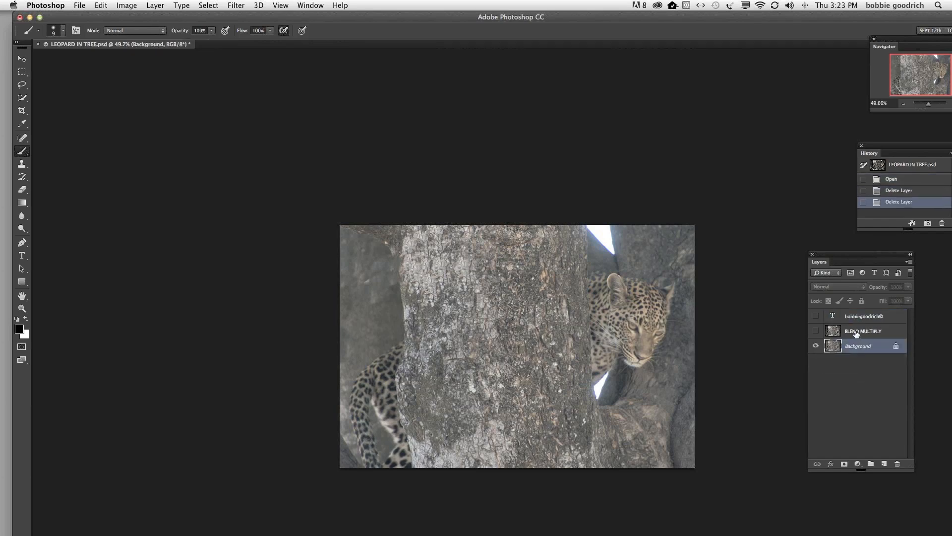
{"action": "left_click", "coordinate": [856, 332]}
{"action": "key", "text": "Delete"}
{"action": "left_click", "coordinate": [857, 317]}
{"action": "key", "text": "Delete"}
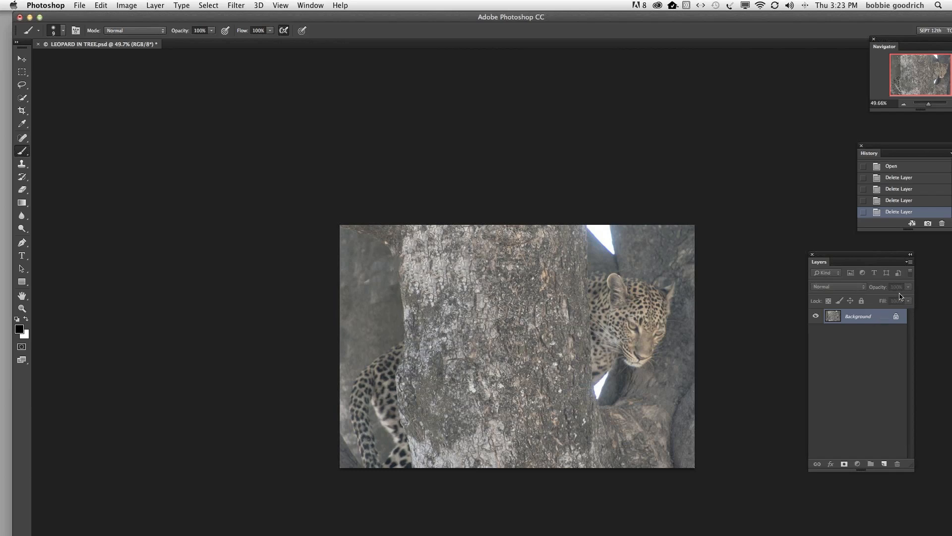
- Duplicate the Background layer and convert the copy for Smart Filters
{"action": "key", "text": "ctrl+j"}
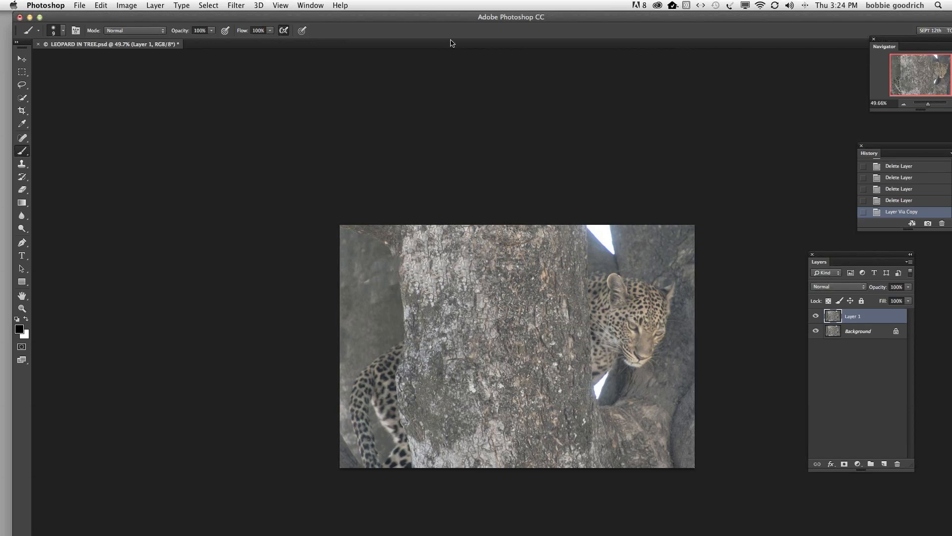
{"action": "left_click", "coordinate": [237, 6]}
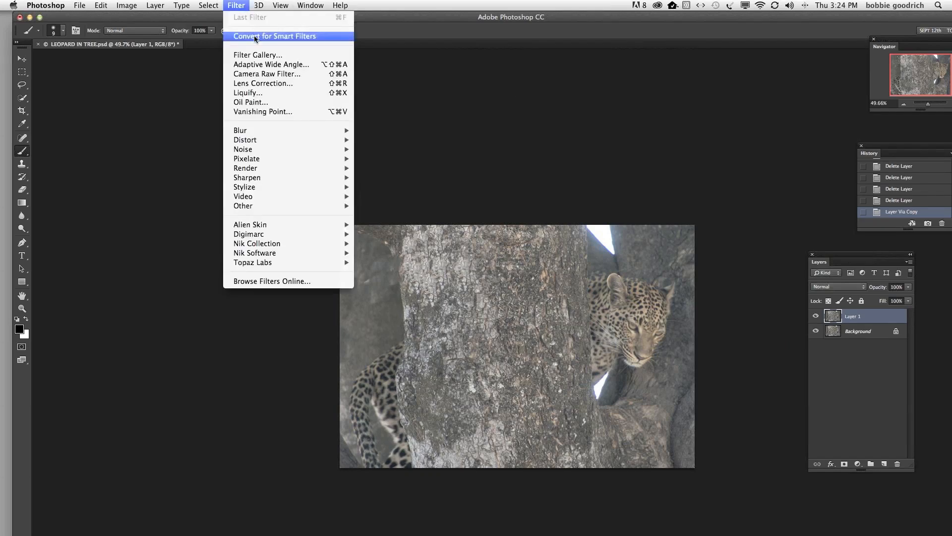
{"action": "left_click", "coordinate": [256, 37]}
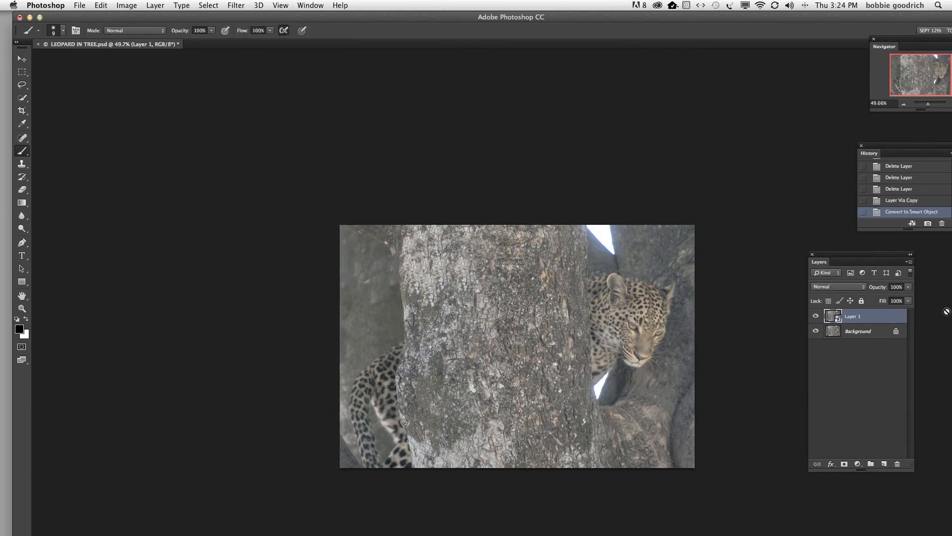